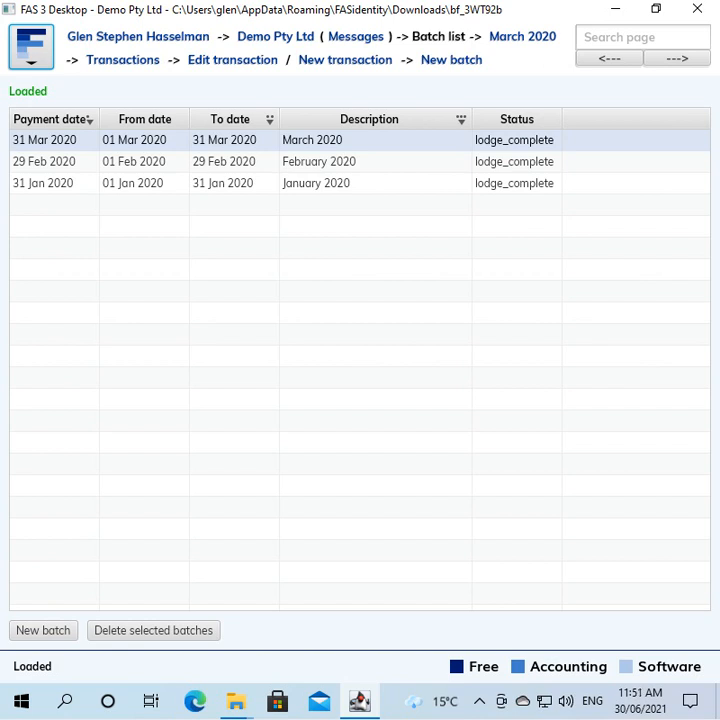
Open the March 2020 batch's transactions and view its Single Touch Payroll lodgement page.
{"action": "double_click", "coordinate": [388, 146]}
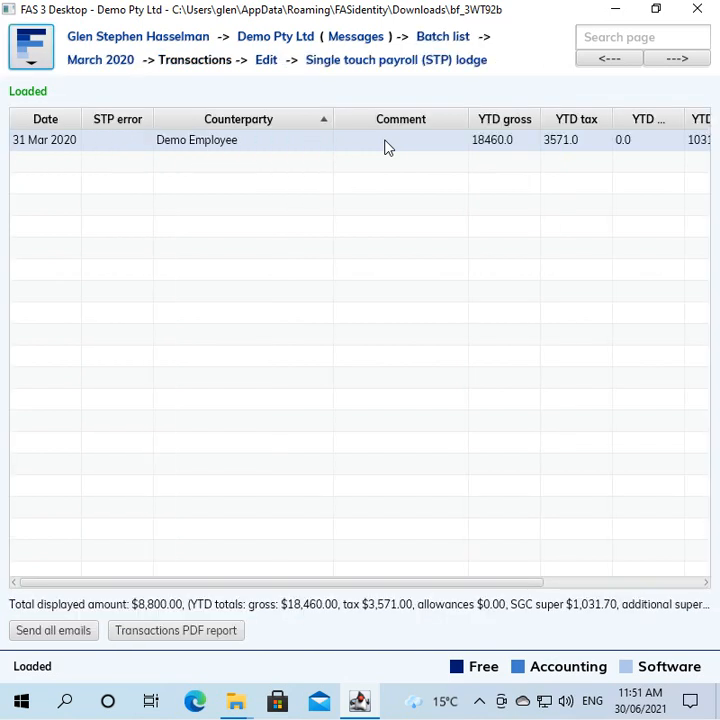
{"action": "left_click", "coordinate": [378, 64]}
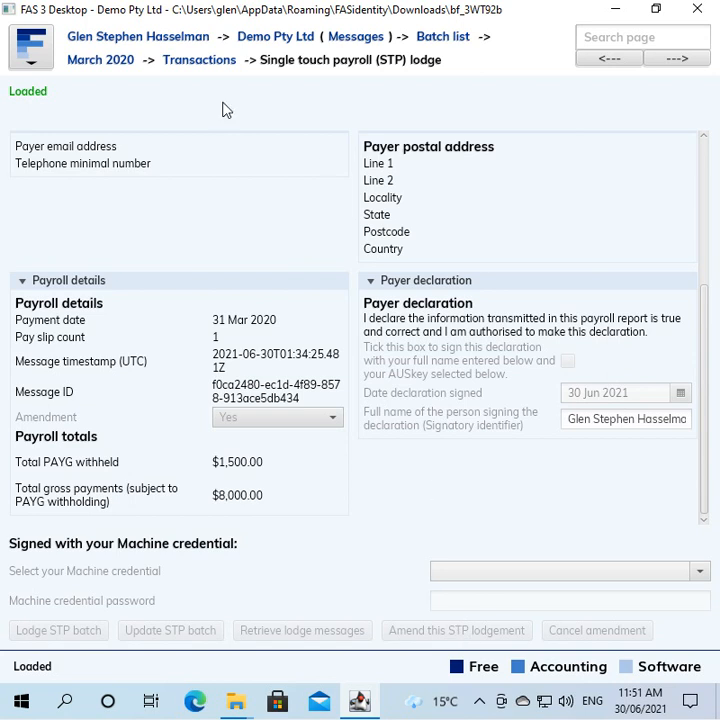
Unlock the March 2020 batch's status, set it to Created, and save the batch.
{"action": "left_click", "coordinate": [100, 62]}
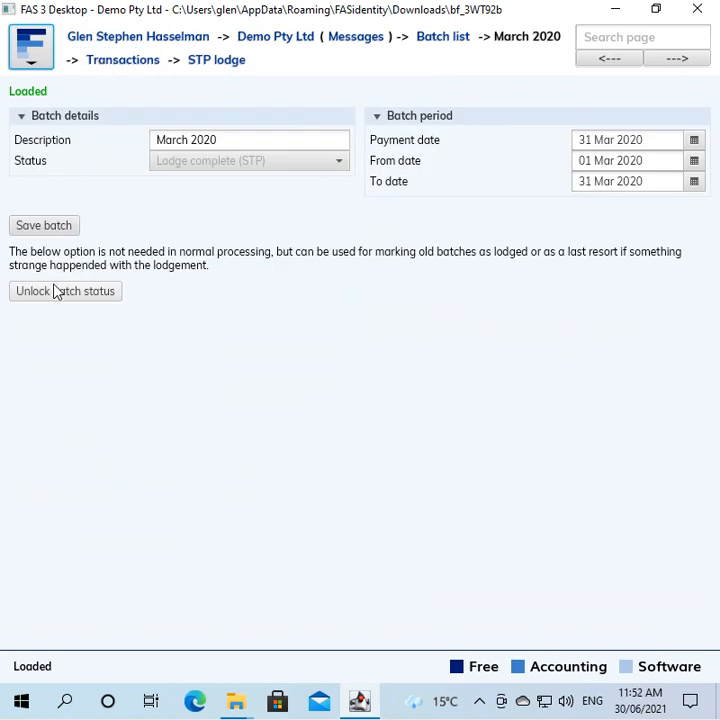
{"action": "left_click", "coordinate": [163, 161]}
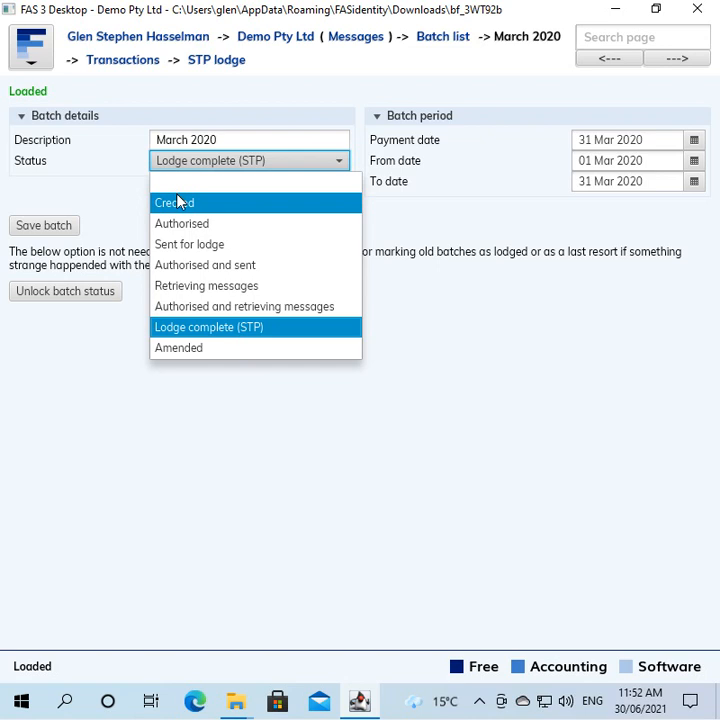
{"action": "left_click", "coordinate": [177, 202]}
{"action": "left_click", "coordinate": [60, 226]}
Review the demo employee's pay slip in the March 2020 batch and the batch's STP lodgement details.
{"action": "left_click", "coordinate": [148, 61]}
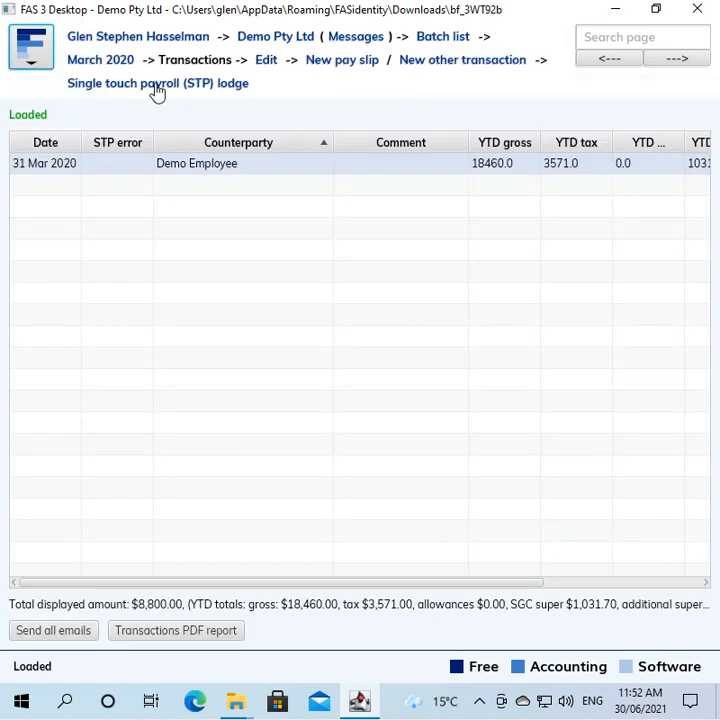
{"action": "double_click", "coordinate": [183, 170]}
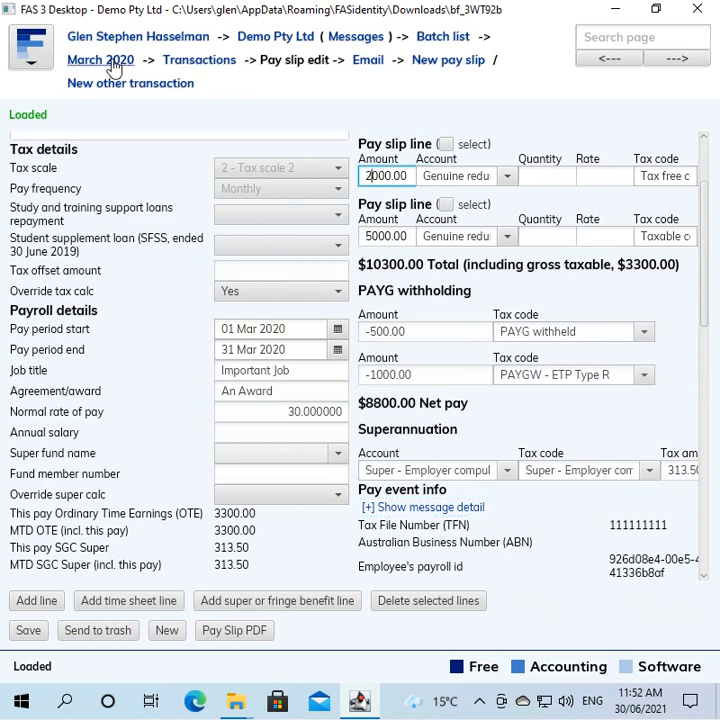
{"action": "left_click", "coordinate": [200, 61]}
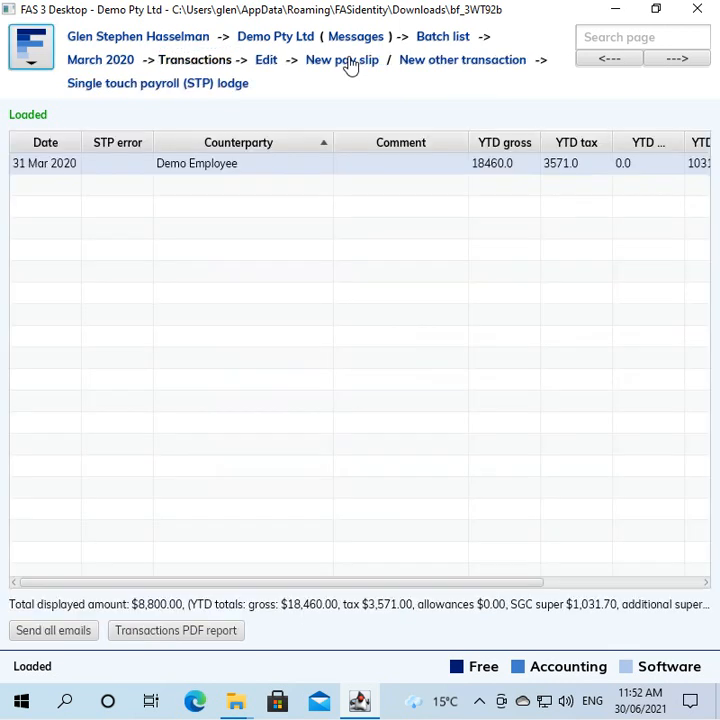
{"action": "left_click", "coordinate": [202, 90]}
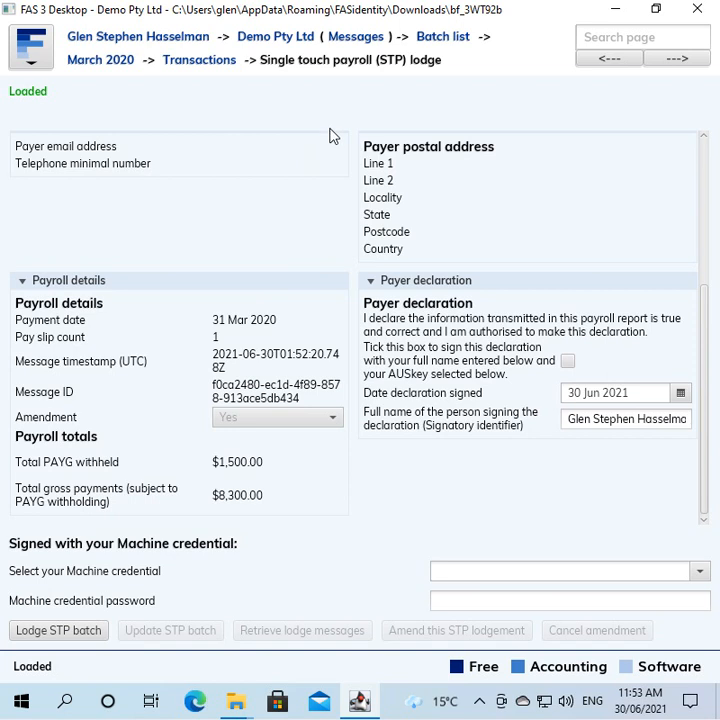
Unlock the March 2020 batch's status again, set it to Lodge complete (STP), and save the batch.
{"action": "left_click", "coordinate": [125, 62]}
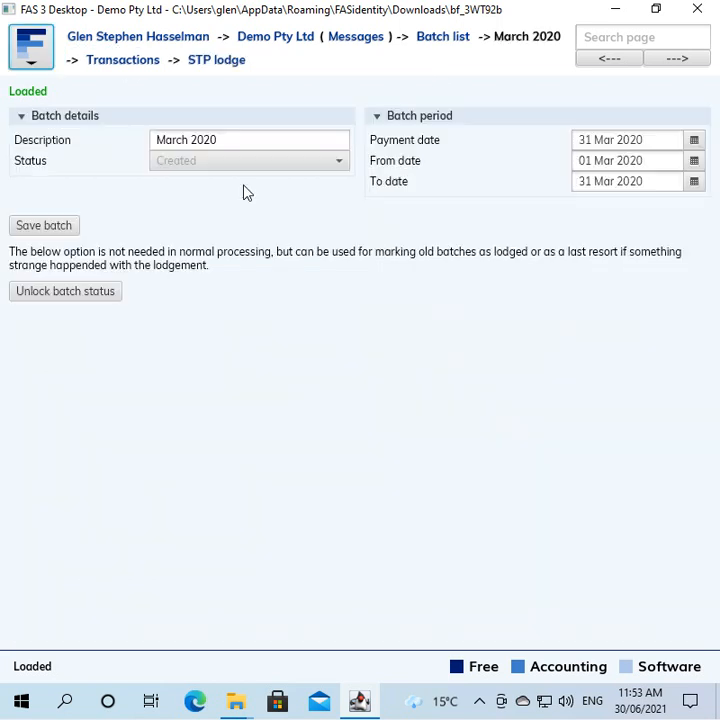
{"action": "left_click", "coordinate": [66, 293]}
{"action": "left_click", "coordinate": [182, 164]}
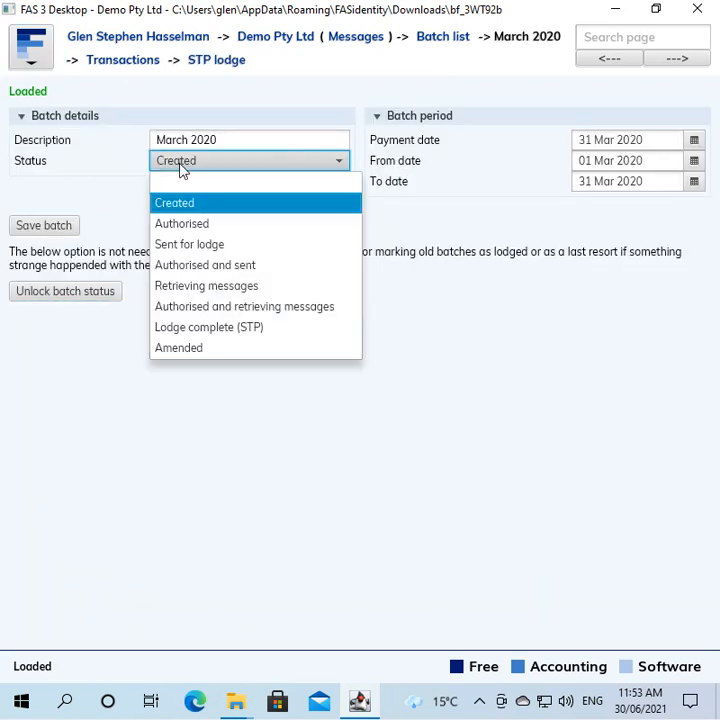
{"action": "left_click", "coordinate": [180, 328]}
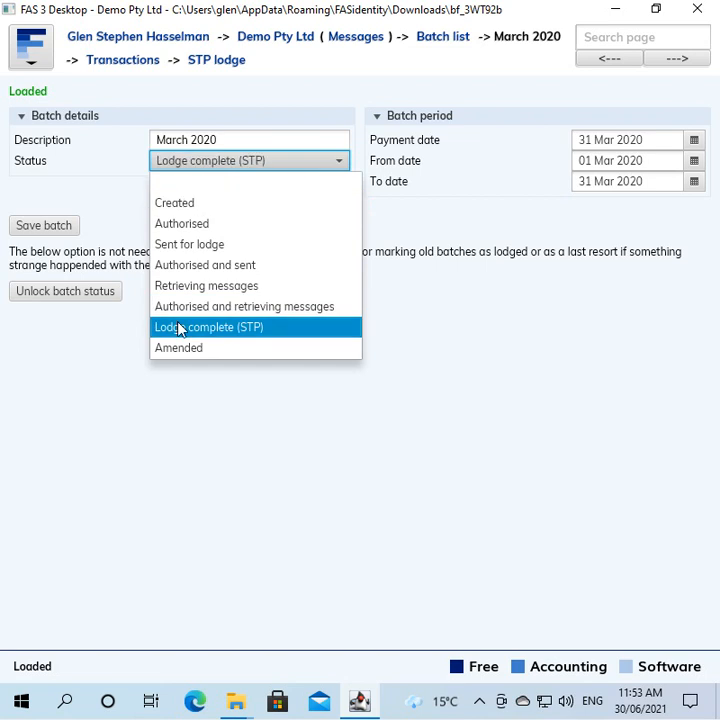
{"action": "left_click", "coordinate": [40, 225]}
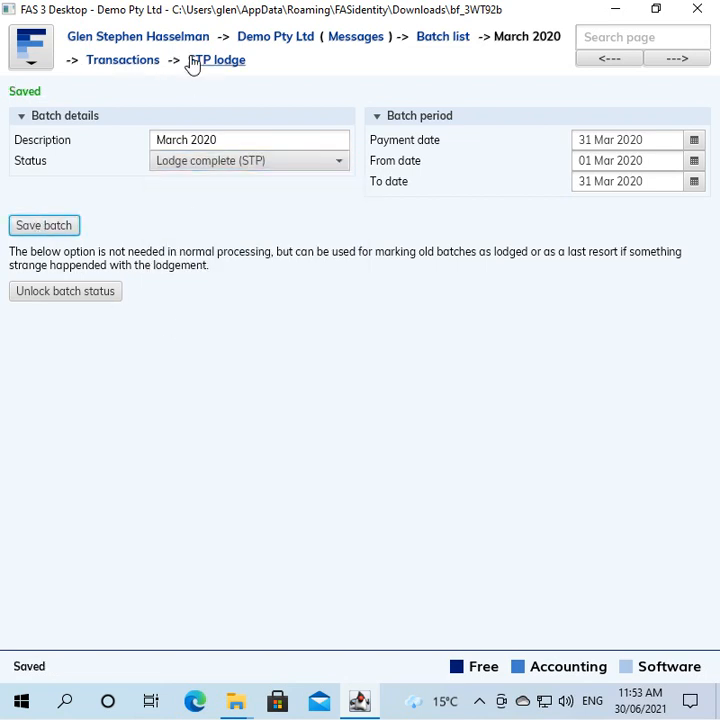
Start a new batch from the batch list with the description "March 2020 - Correction".
{"action": "left_click", "coordinate": [432, 37]}
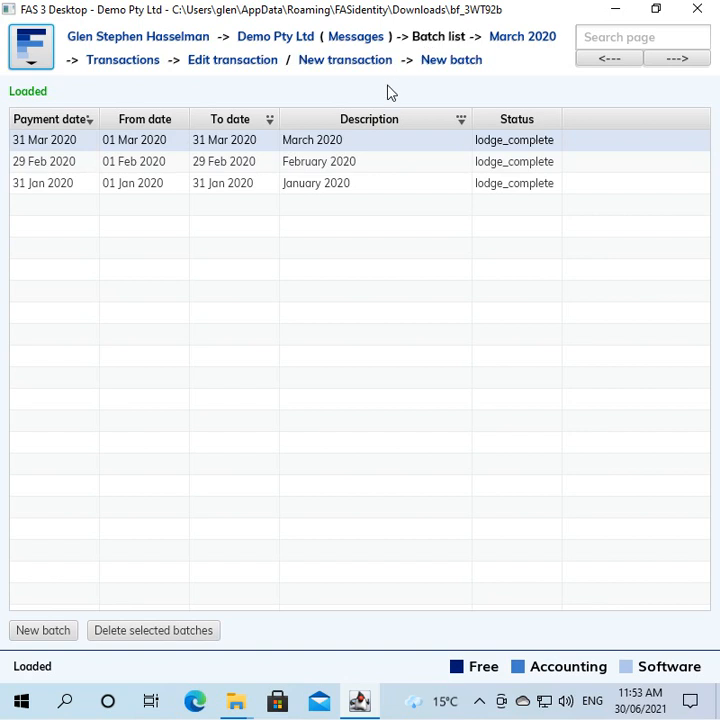
{"action": "left_click", "coordinate": [440, 63]}
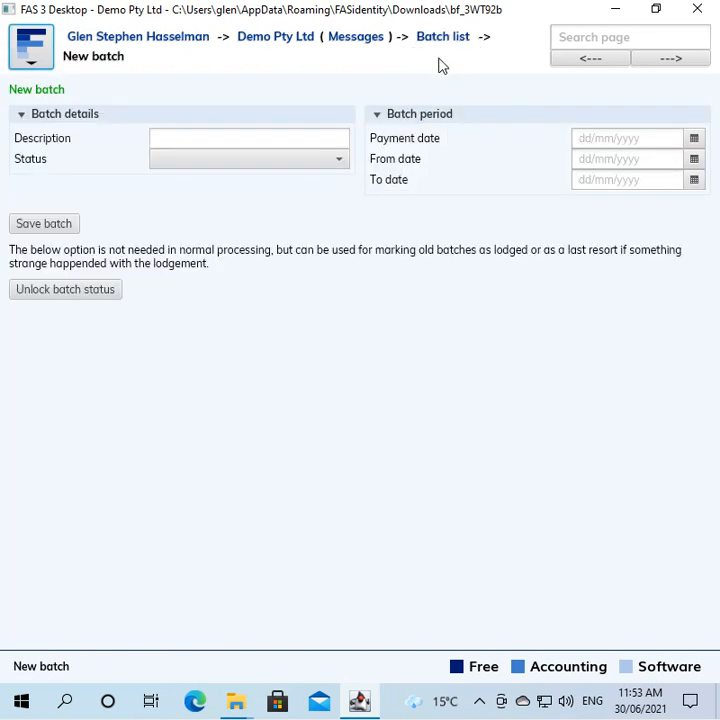
{"action": "left_click", "coordinate": [296, 136]}
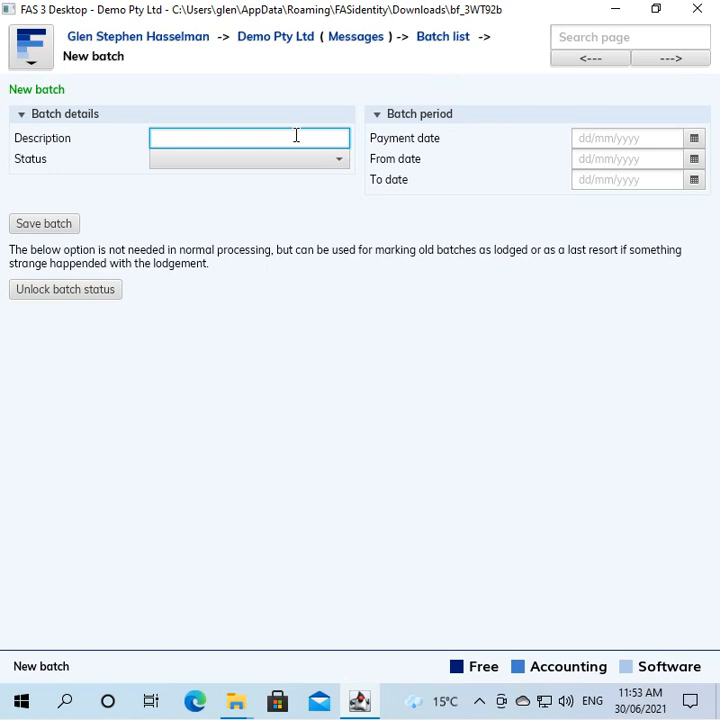
{"action": "type", "text": "March 2020"}
{"action": "type", "text": "- Reversal"}
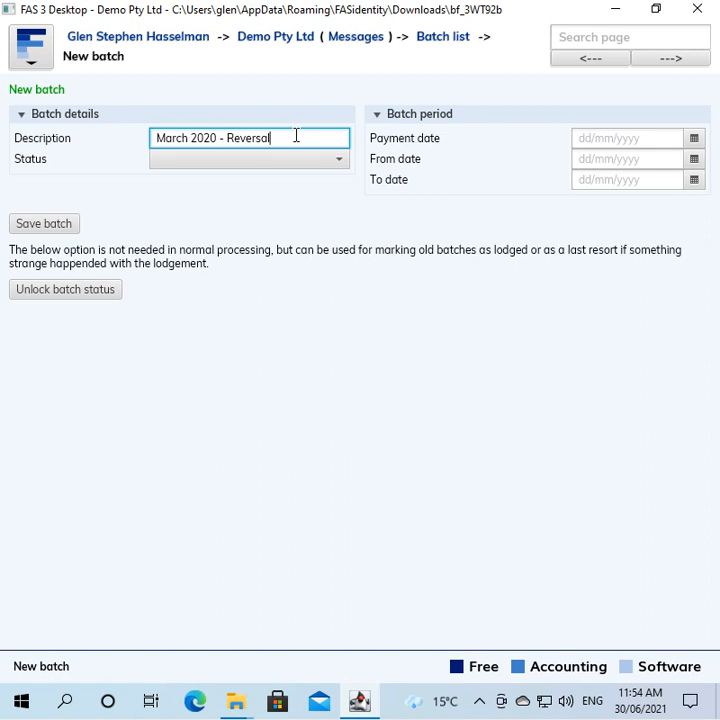
{"action": "key", "text": "ctrl+shift+Left"}
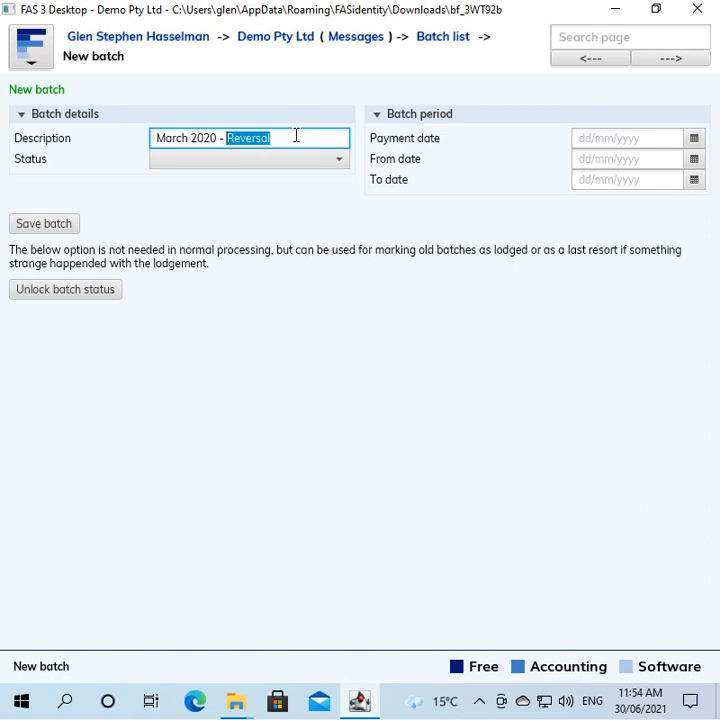
{"action": "type", "text": "C"}
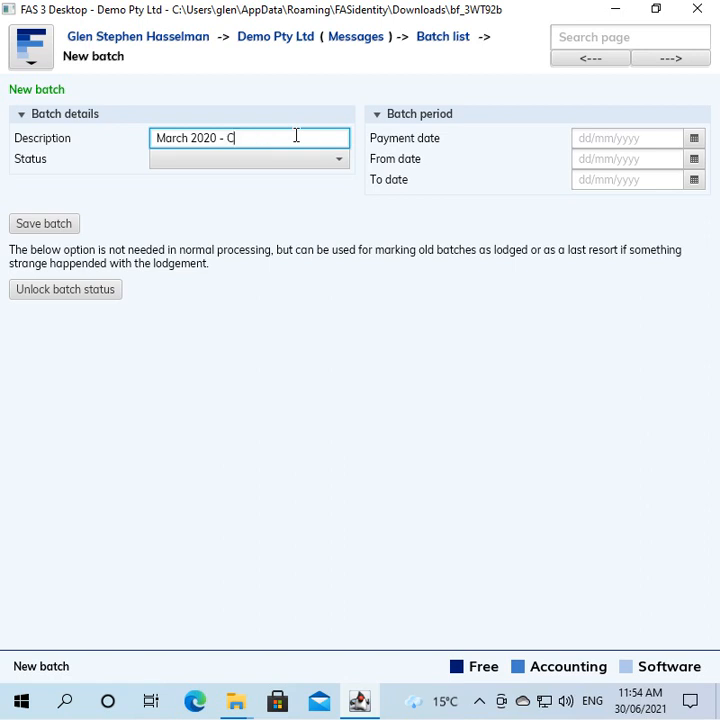
{"action": "type", "text": "orrection"}
Set the new batch's payment date to 30/03/2020 and its period from 01/03/2020 to 31/03/2020, and save it.
{"action": "left_click", "coordinate": [593, 134]}
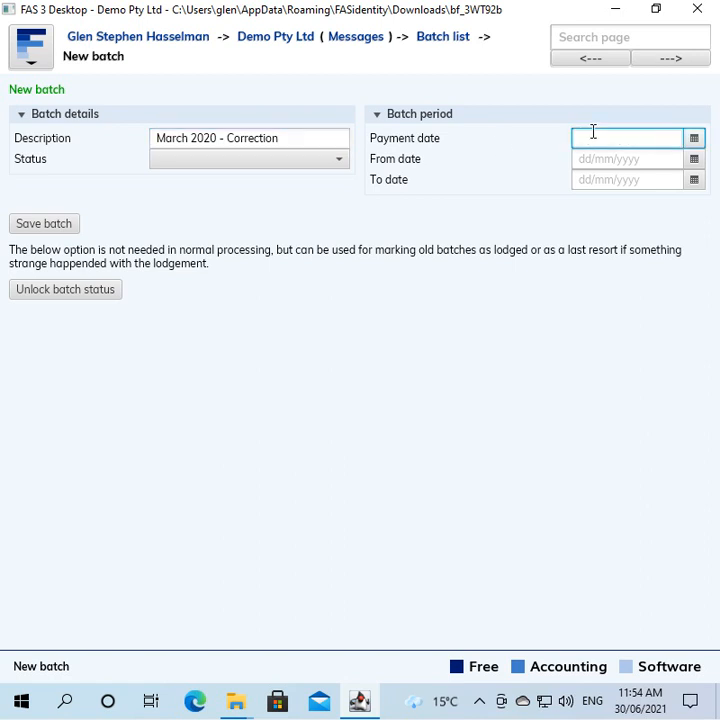
{"action": "type", "text": "30"}
{"action": "type", "text": "/"}
{"action": "type", "text": "/03/2020"}
{"action": "key", "text": "Tab"}
{"action": "type", "text": "01/03/2020"}
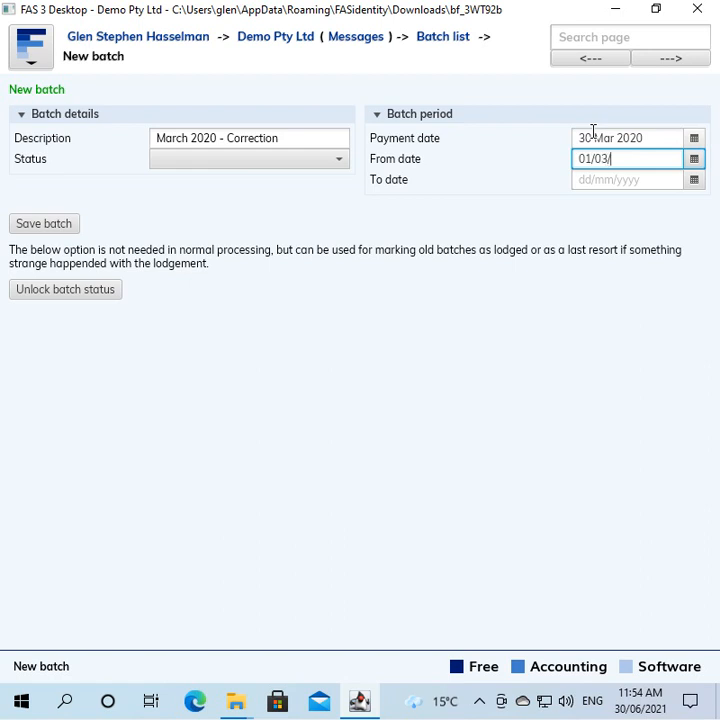
{"action": "key", "text": "Tab"}
{"action": "type", "text": "31/03/2020"}
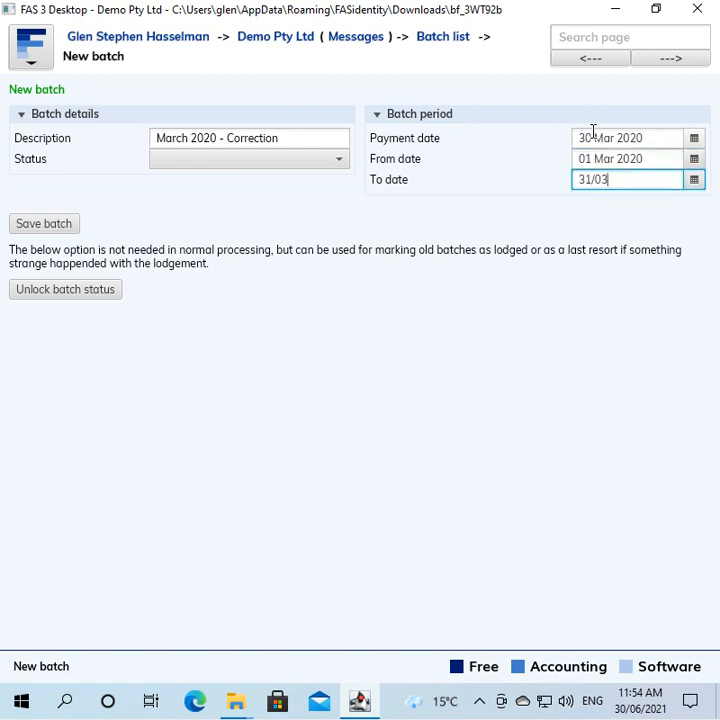
{"action": "key", "text": "Tab"}
{"action": "key", "text": "Return"}
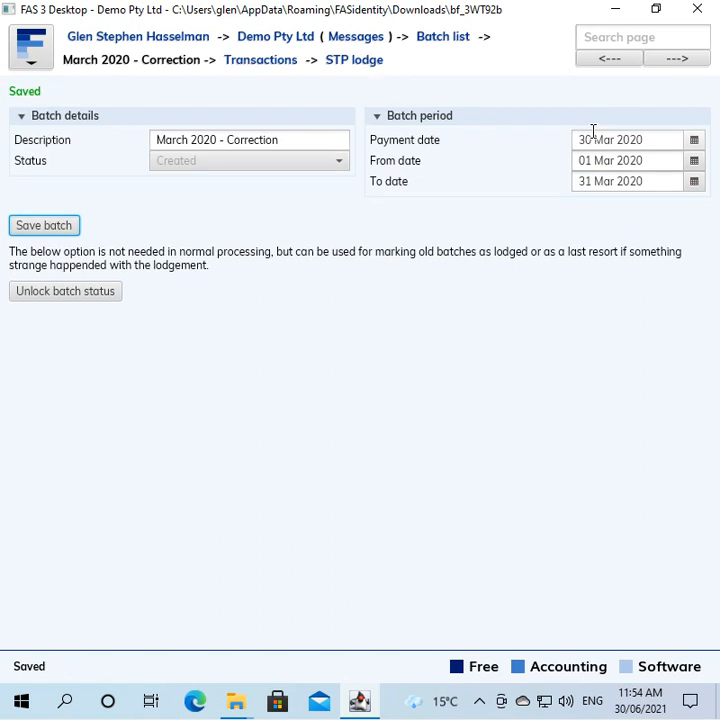
Create a new pay slip in the March 2020 - Correction batch with the demo employee as counterparty.
{"action": "left_click", "coordinate": [265, 62]}
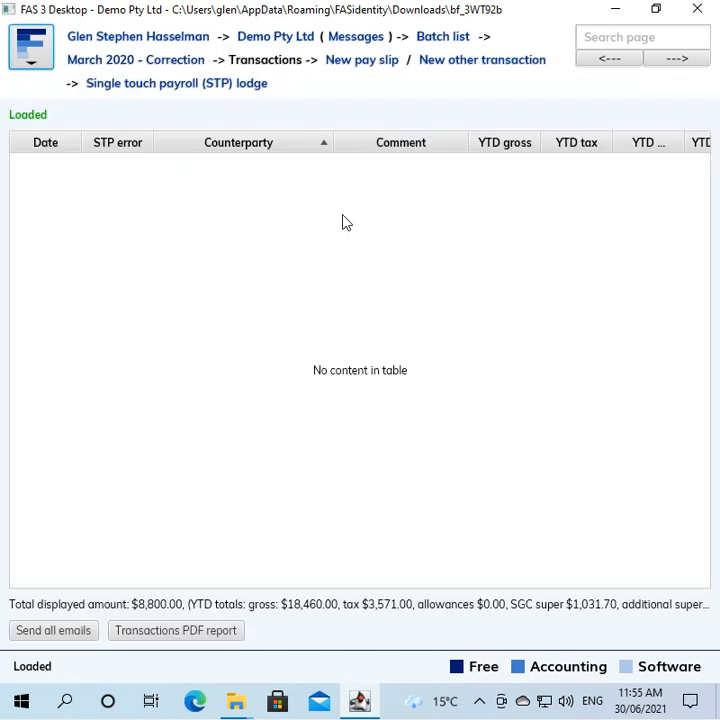
{"action": "left_click", "coordinate": [361, 64]}
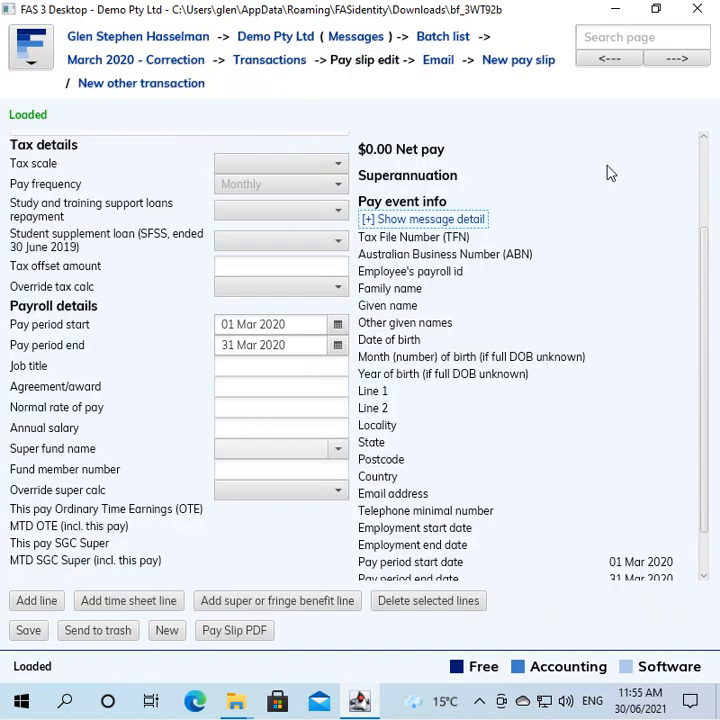
{"action": "left_click", "coordinate": [706, 152]}
{"action": "left_click", "coordinate": [197, 163]}
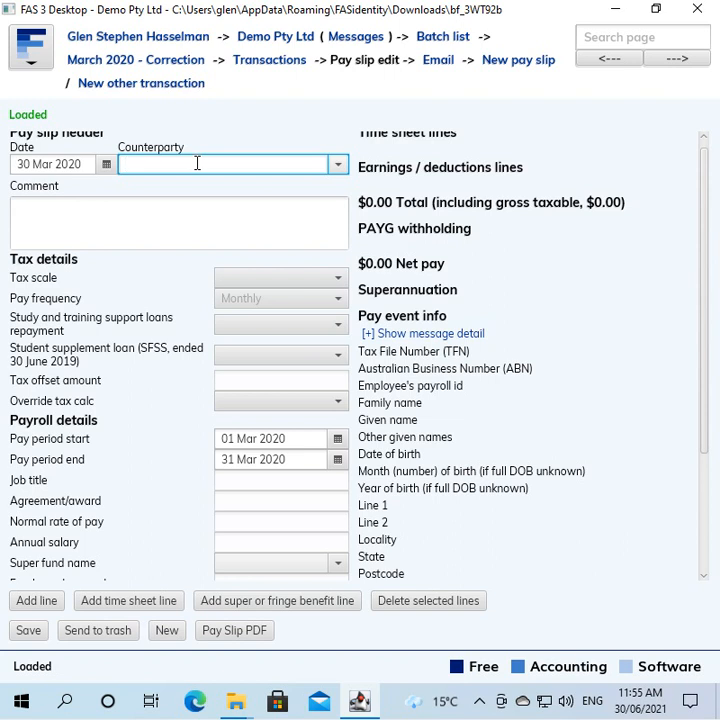
{"action": "type", "text": "dem"}
{"action": "left_click", "coordinate": [190, 187]}
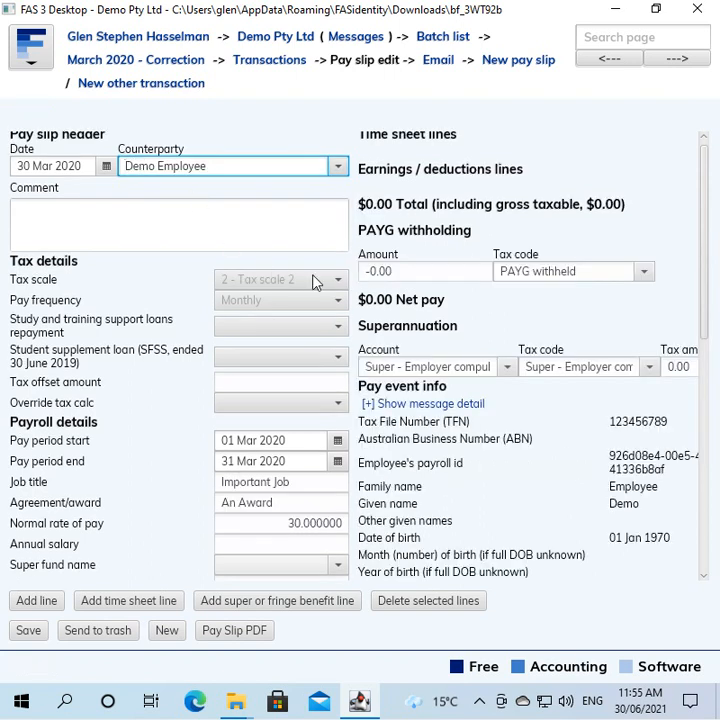
Add a pay slip line for the Normal time account with a quantity of -10.
{"action": "left_click", "coordinate": [24, 600]}
{"action": "left_click", "coordinate": [455, 222]}
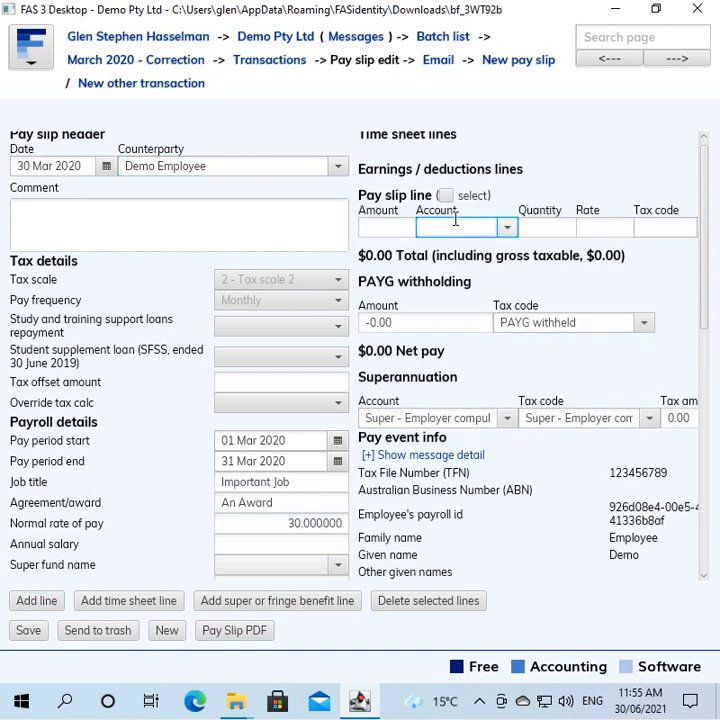
{"action": "type", "text": "nor"}
{"action": "key", "text": "Return"}
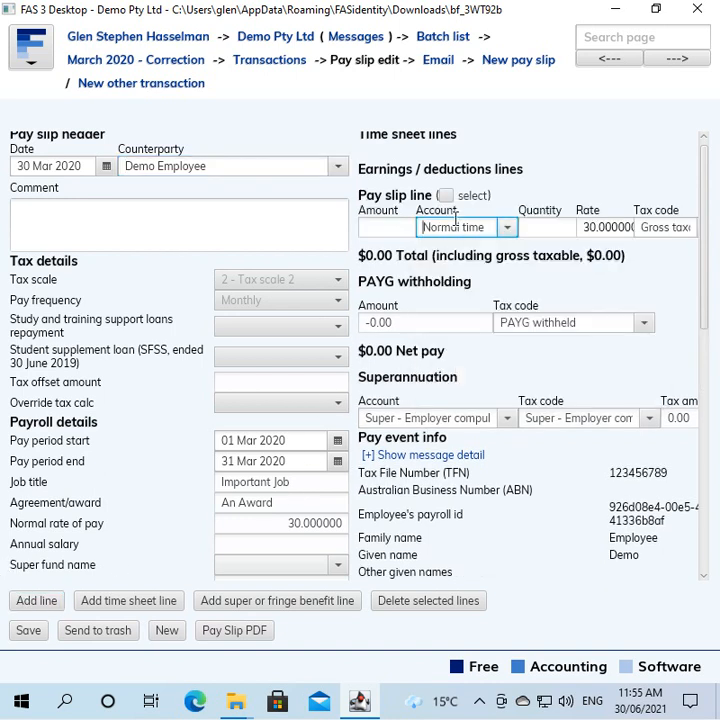
{"action": "left_click", "coordinate": [521, 226]}
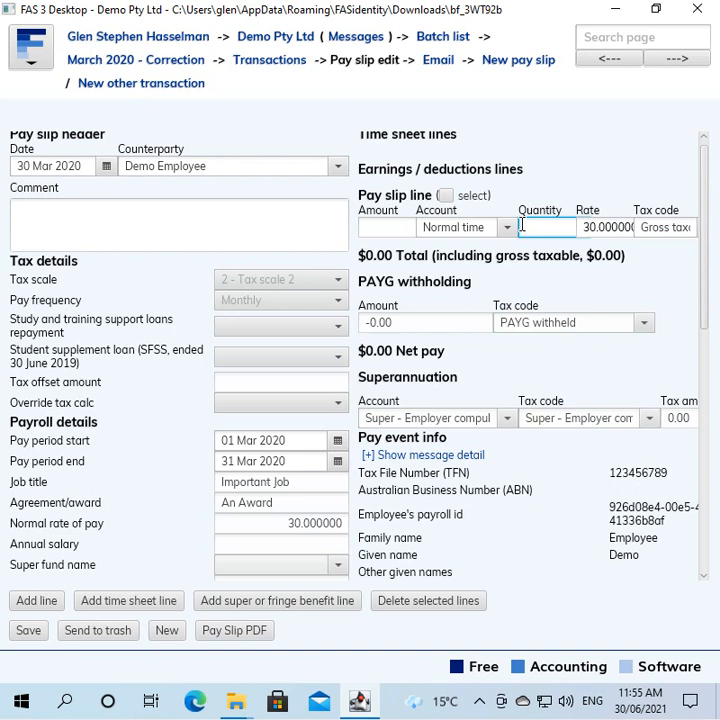
{"action": "type", "text": "-10"}
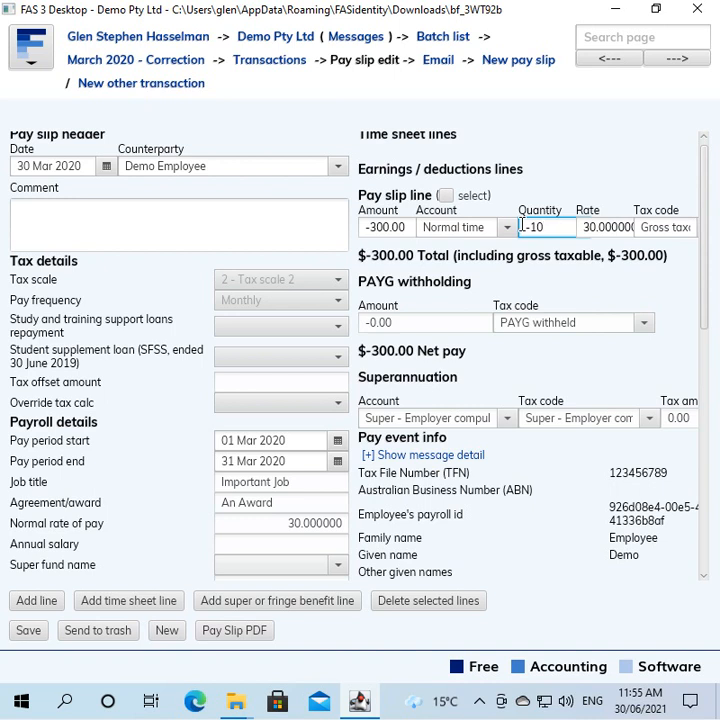
{"action": "key", "text": "Tab"}
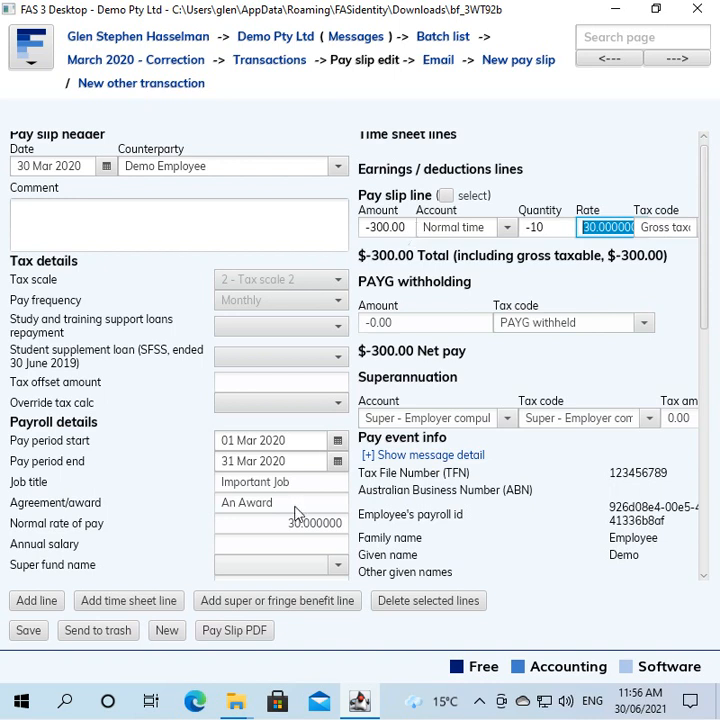
Set the pay slip's tax calculation override to Yes.
{"action": "left_click", "coordinate": [297, 408]}
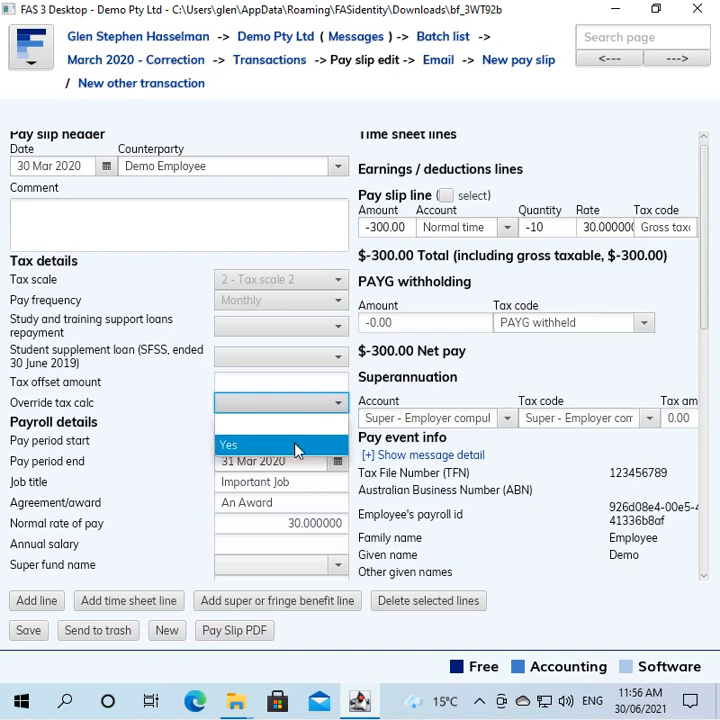
{"action": "left_click", "coordinate": [297, 446]}
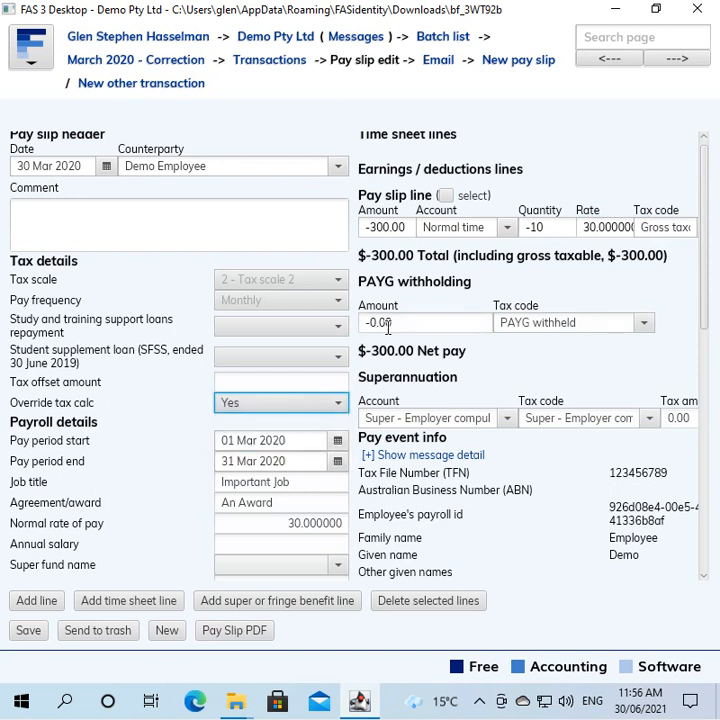
{"action": "scroll", "coordinate": [302, 493], "scroll_direction": "down", "scroll_amount": 1}
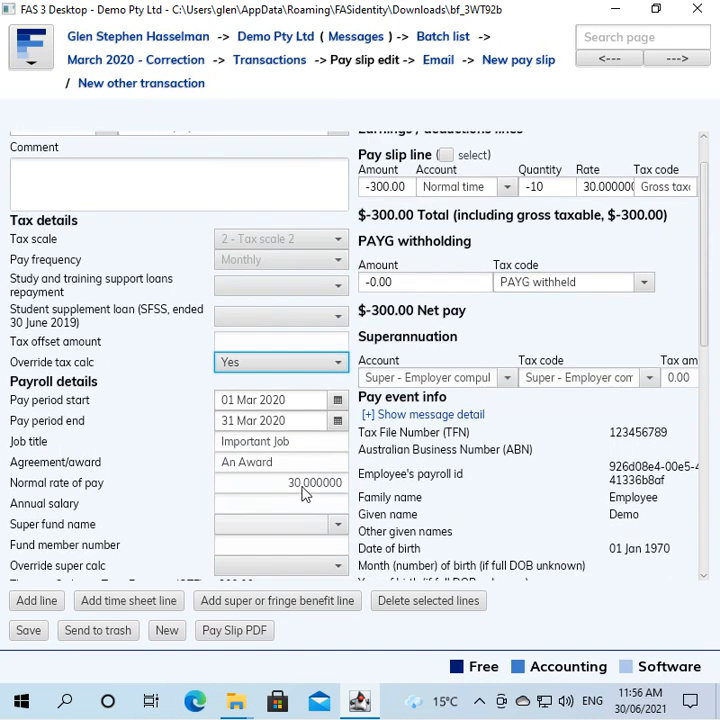
{"action": "scroll", "coordinate": [305, 493], "scroll_direction": "down", "scroll_amount": 1}
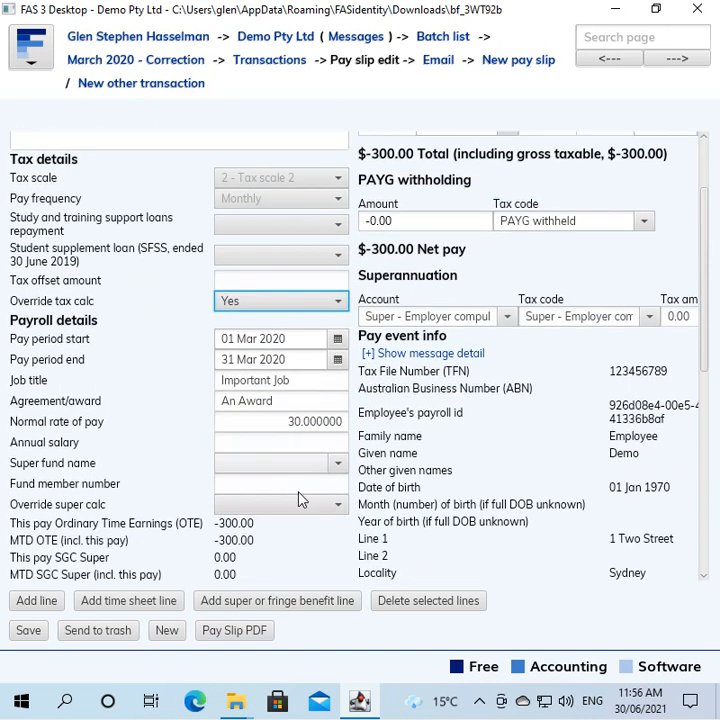
Set the pay slip's superannuation calculation override to Yes.
{"action": "left_click", "coordinate": [298, 505]}
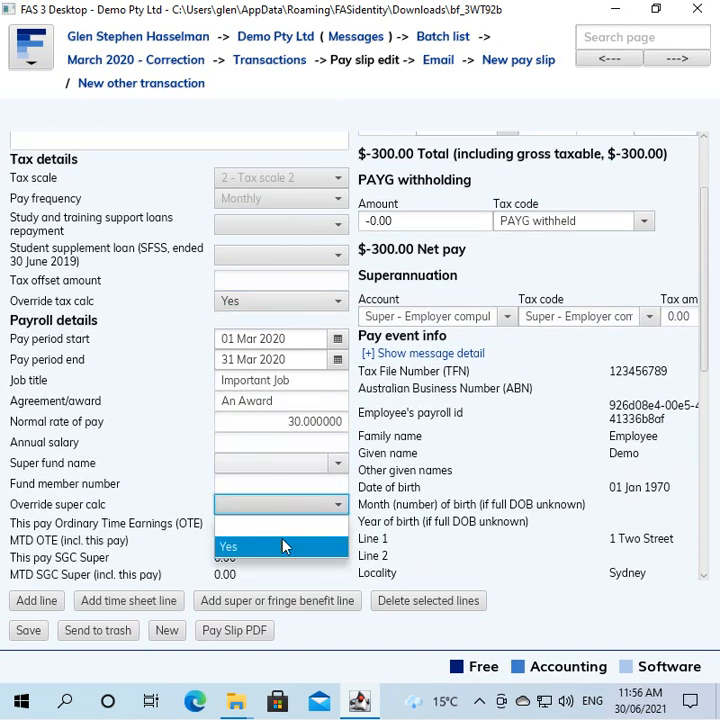
{"action": "left_click", "coordinate": [470, 264]}
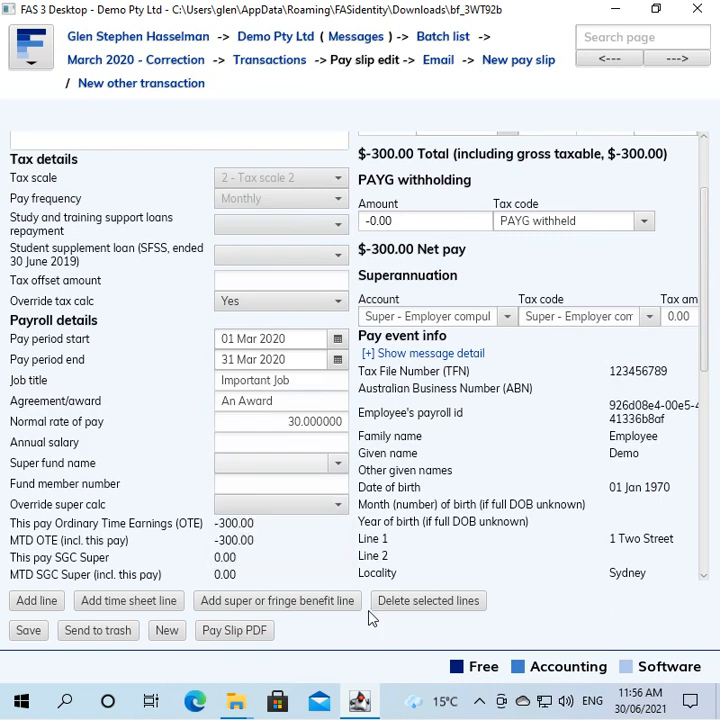
{"action": "scroll", "coordinate": [572, 443], "scroll_direction": "up", "scroll_amount": 1}
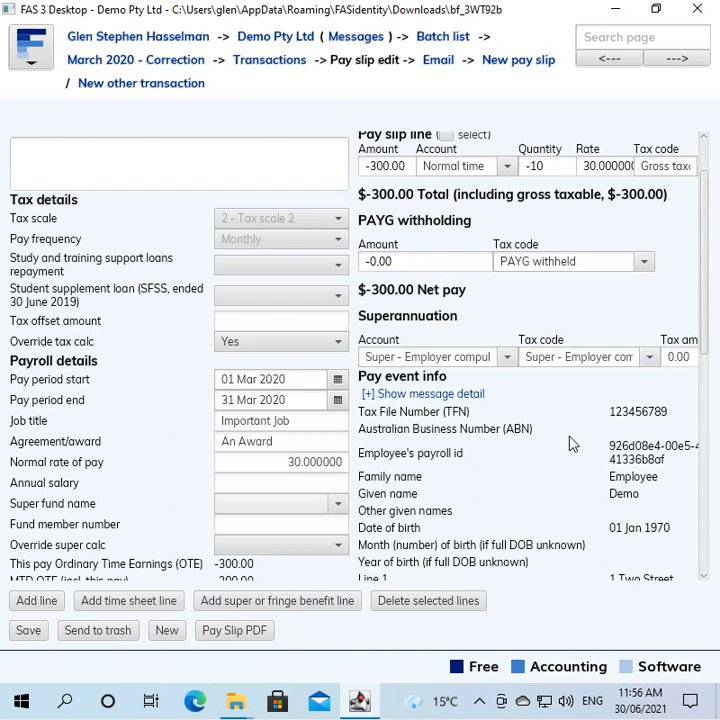
{"action": "scroll", "coordinate": [538, 411], "scroll_direction": "down", "scroll_amount": 3}
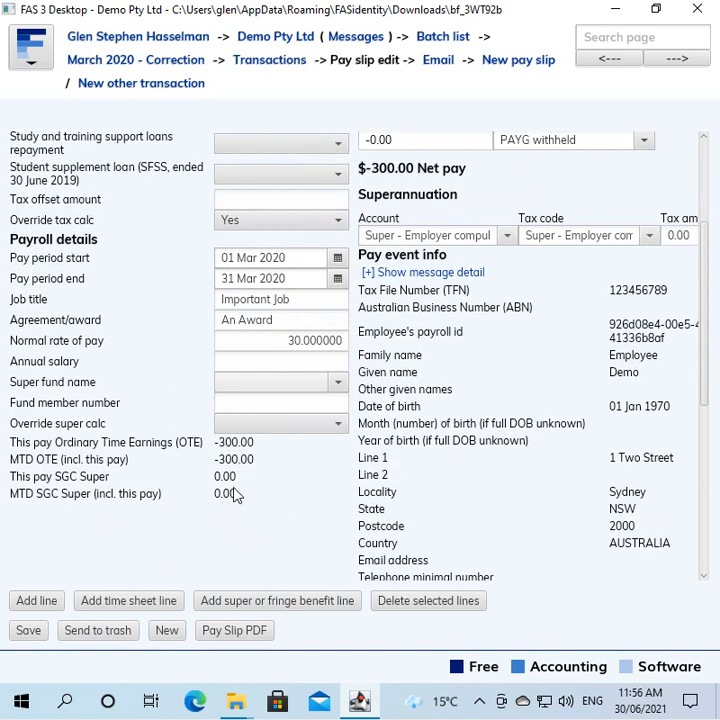
{"action": "left_click", "coordinate": [314, 428]}
{"action": "left_click", "coordinate": [289, 421]}
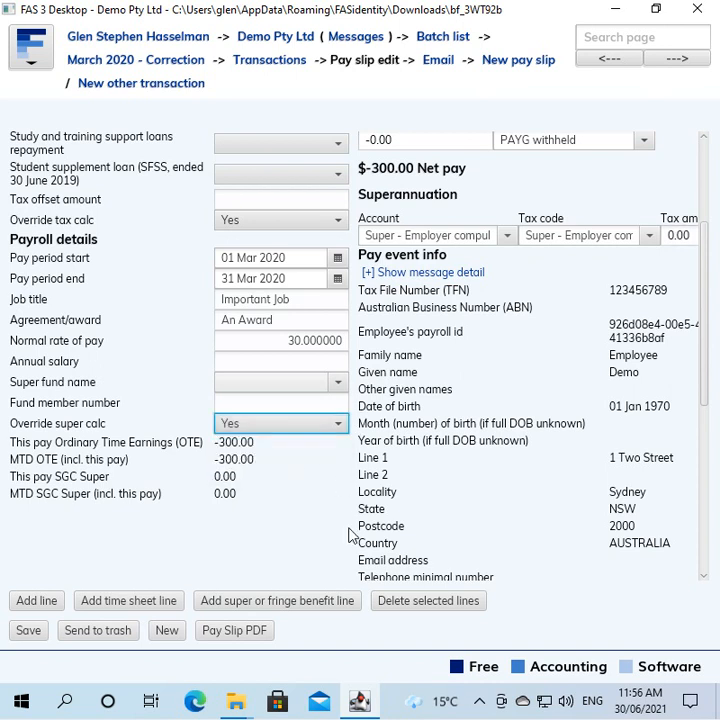
Set the pay slip's PAYG withholding amount to 20.
{"action": "scroll", "coordinate": [502, 278], "scroll_direction": "up", "scroll_amount": 3}
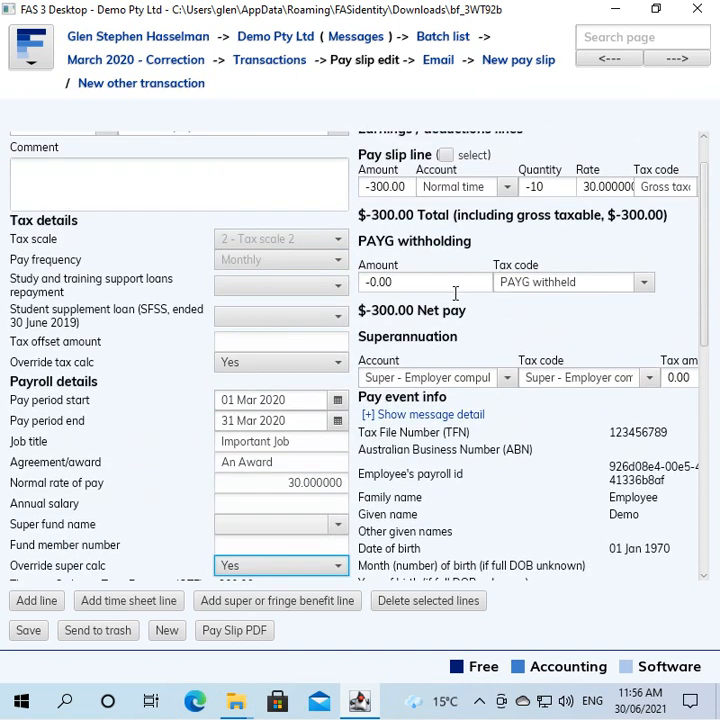
{"action": "left_click", "coordinate": [456, 289]}
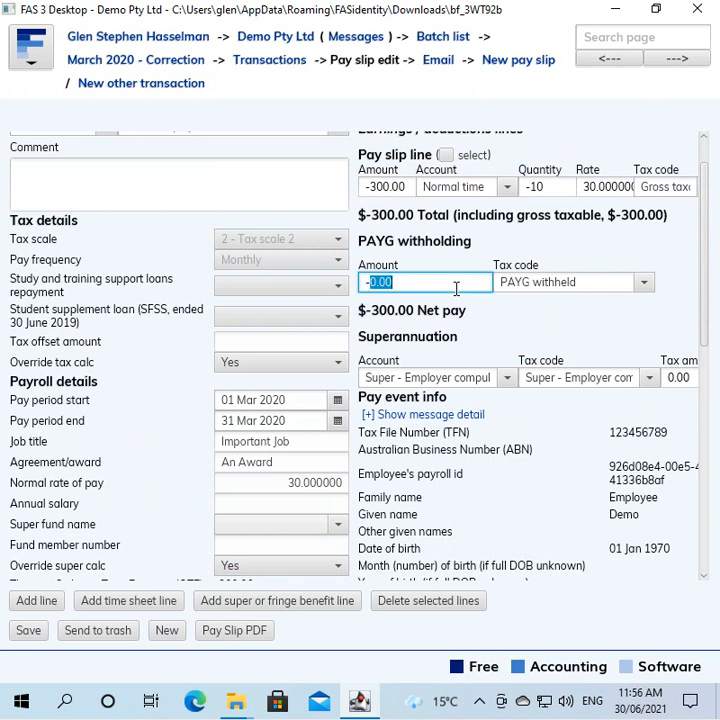
{"action": "key", "text": "BackSpace"}
{"action": "type", "text": "20"}
{"action": "key", "text": "Tab"}
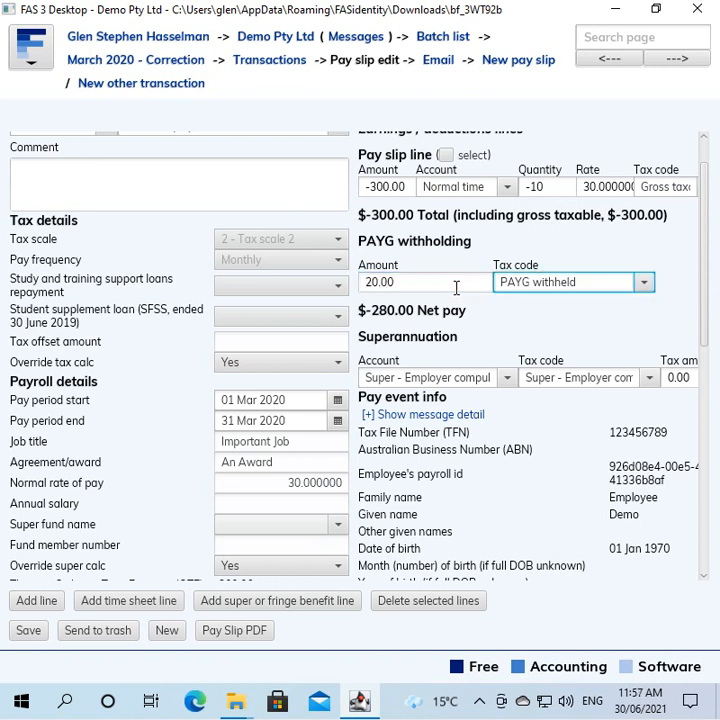
Set the employer superannuation amount to -30 and save the correction pay slip.
{"action": "left_click", "coordinate": [677, 376]}
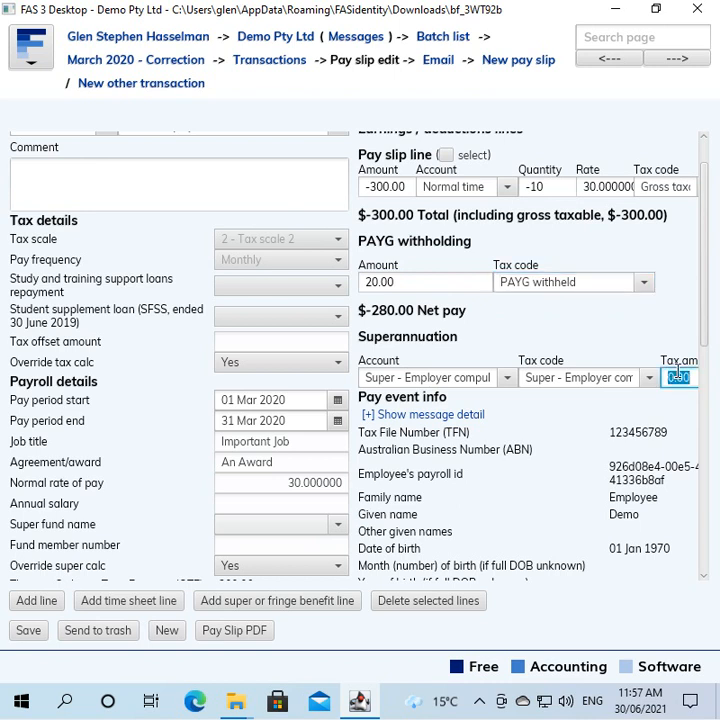
{"action": "type", "text": "-"}
{"action": "type", "text": "30"}
{"action": "key", "text": "Tab"}
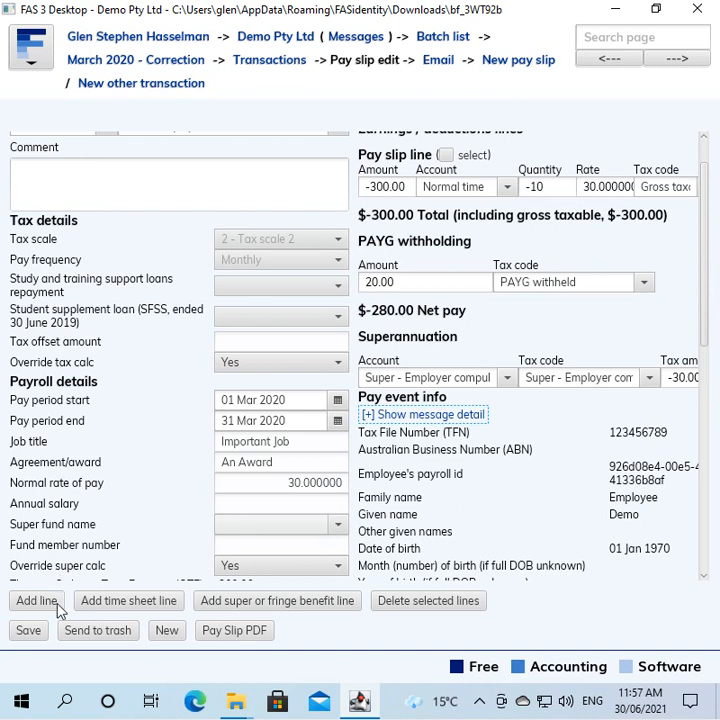
{"action": "left_click", "coordinate": [30, 630]}
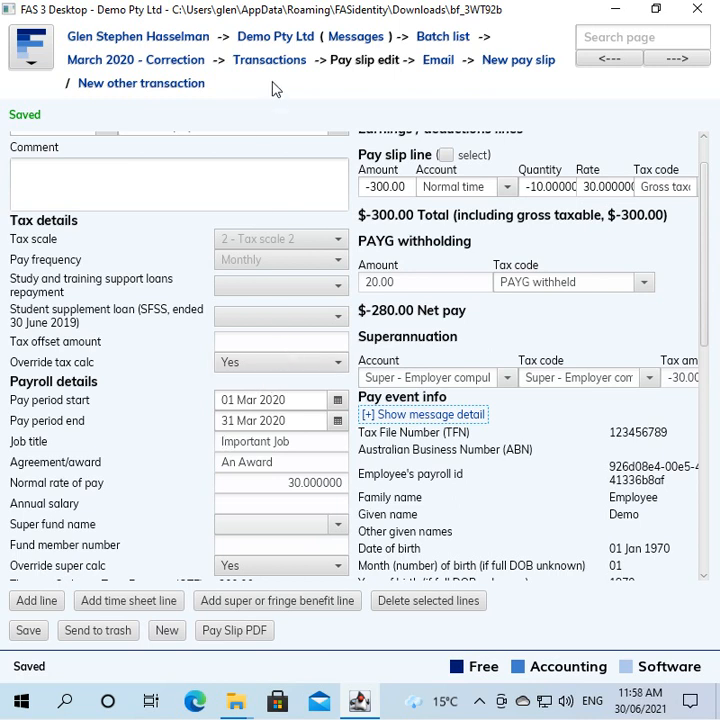
Open the Single touch payroll lodge page of the March 2020 - Correction batch.
{"action": "left_click", "coordinate": [295, 61]}
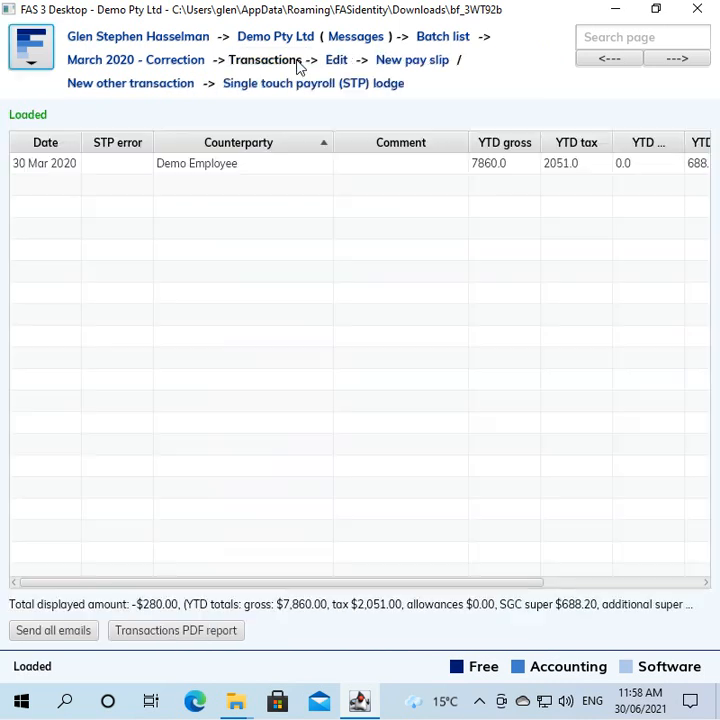
{"action": "left_click", "coordinate": [284, 88]}
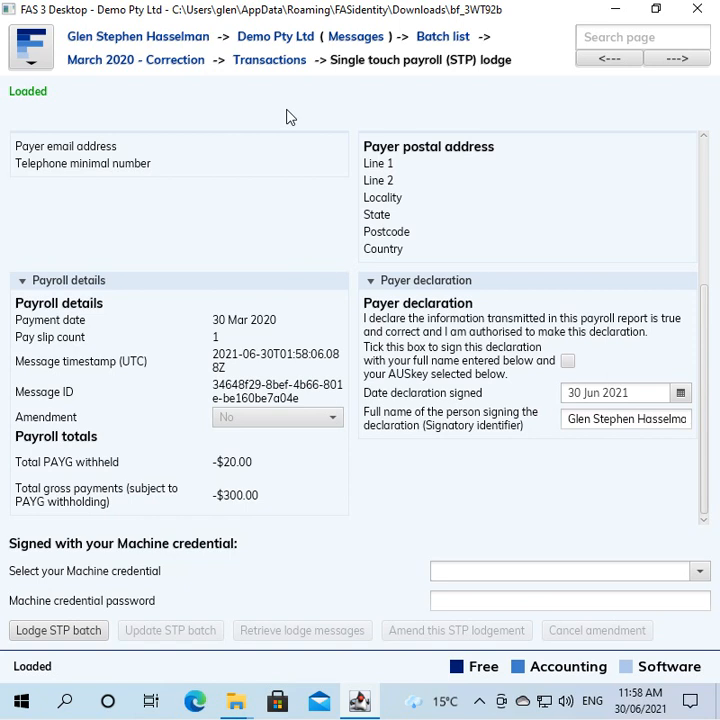
Start a new batch with the description March 2020 - Update.
{"action": "left_click", "coordinate": [452, 39]}
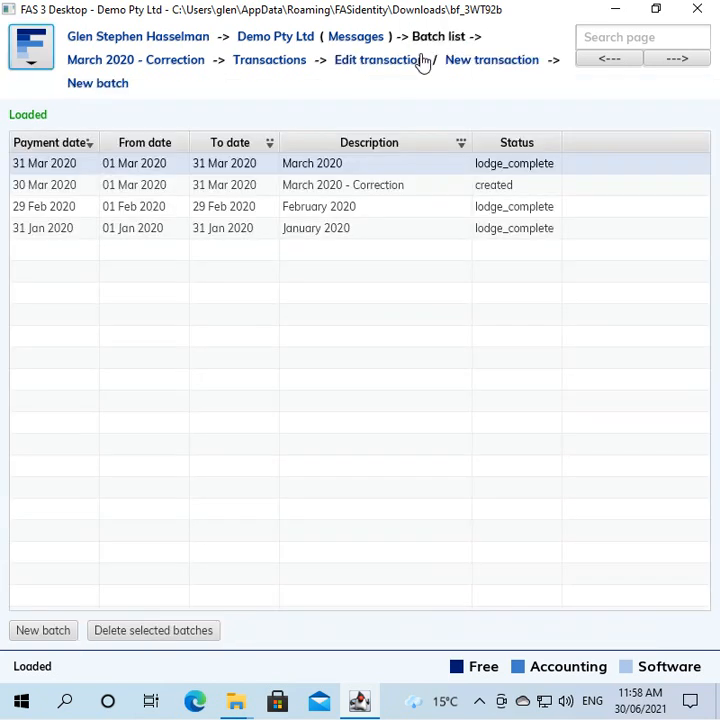
{"action": "left_click", "coordinate": [113, 87]}
{"action": "left_click", "coordinate": [198, 140]}
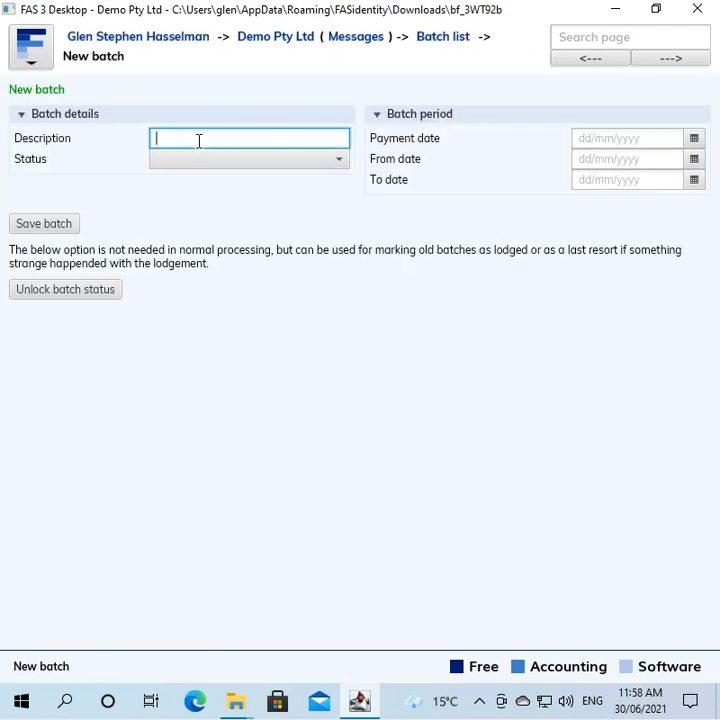
{"action": "type", "text": "March 2020 - Update"}
{"action": "key", "text": "Tab"}
Set the new batch's payment, from and to dates all to 31/03/2020, and save it.
{"action": "left_click", "coordinate": [592, 138]}
{"action": "type", "text": "31/03/2020"}
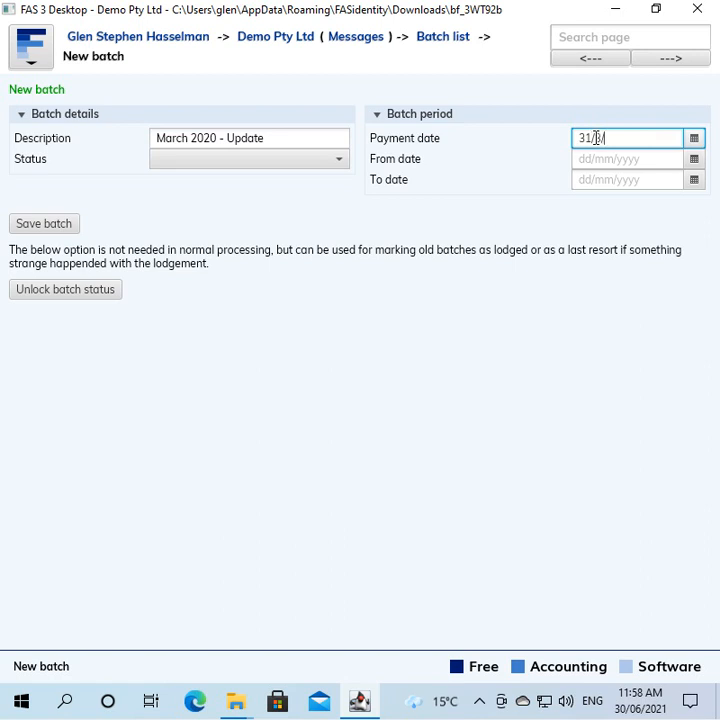
{"action": "key", "text": "Tab"}
{"action": "type", "text": "01"}
{"action": "key", "text": "BackSpace"}
{"action": "key", "text": "BackSpace"}
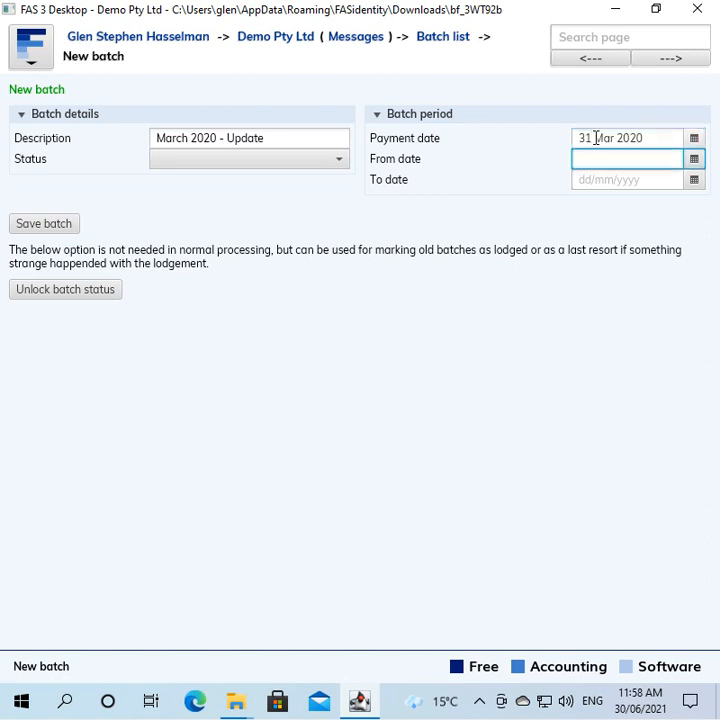
{"action": "type", "text": "31/03/20"}
{"action": "key", "text": "Tab"}
{"action": "type", "text": "31/03/20"}
{"action": "key", "text": "Tab"}
{"action": "key", "text": "Return"}
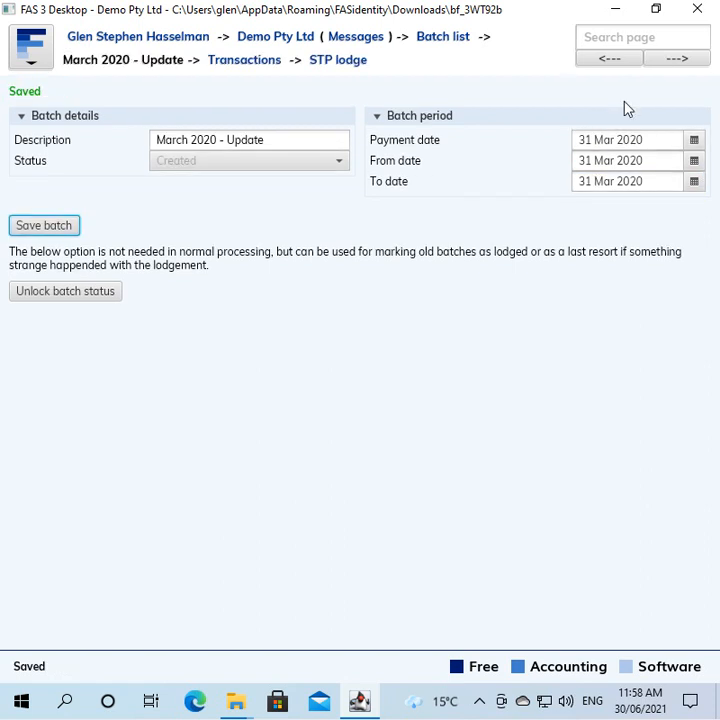
Create a new pay slip in the March 2020 - Update batch with the demo employee as counterparty.
{"action": "left_click", "coordinate": [237, 63]}
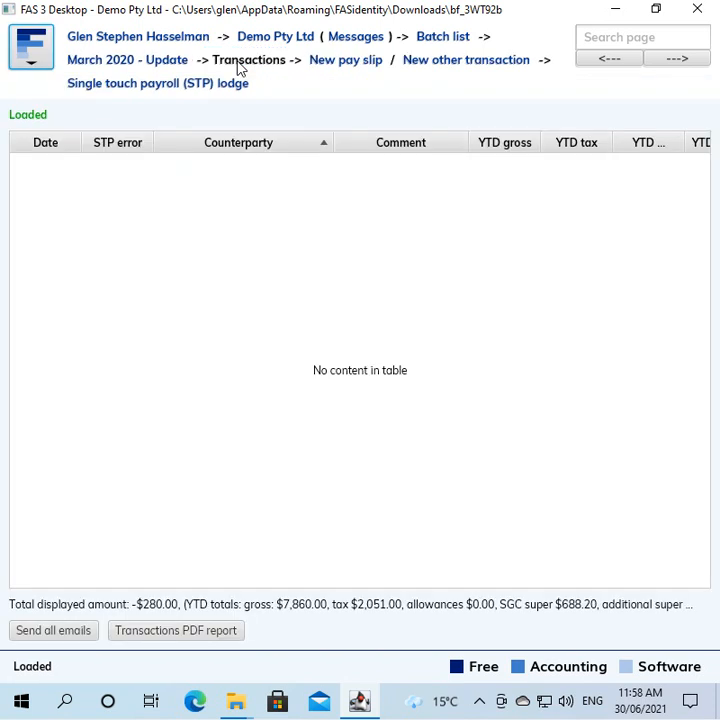
{"action": "left_click", "coordinate": [320, 66]}
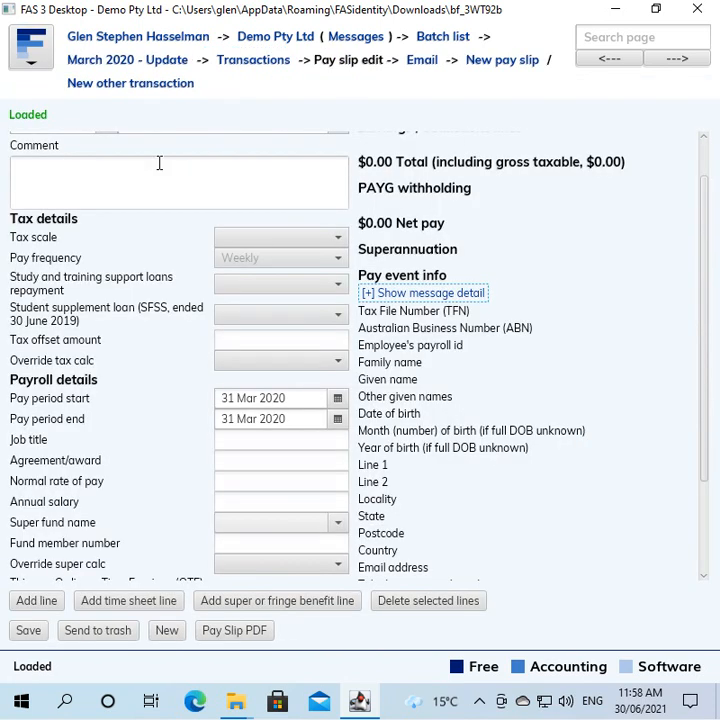
{"action": "left_click", "coordinate": [196, 172]}
{"action": "type", "text": "de"}
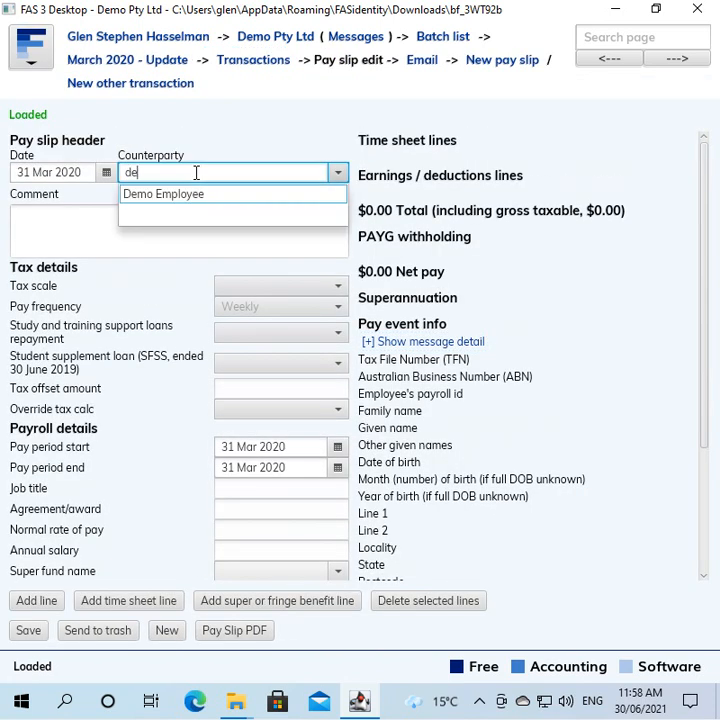
{"action": "left_click", "coordinate": [196, 193]}
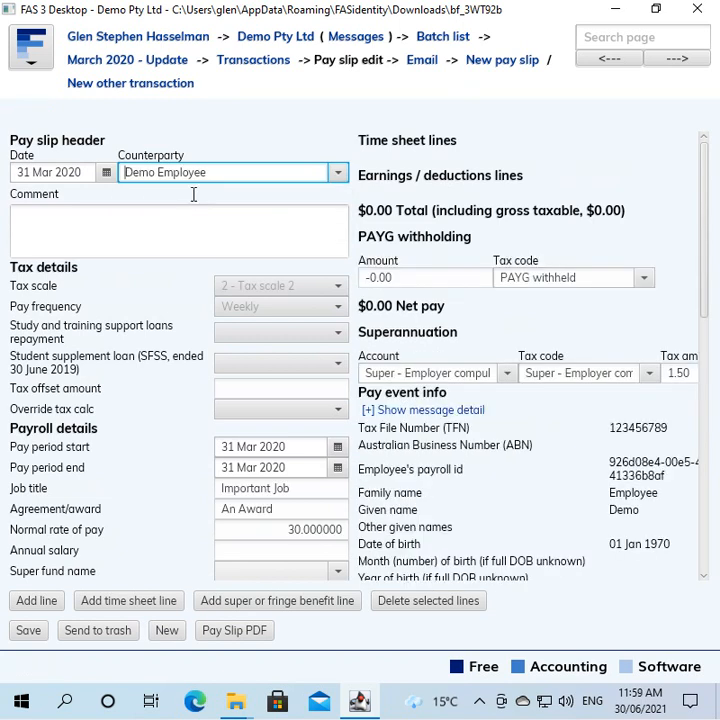
Check the year-to-date amounts on the update pay slip and save it without any pay slip lines.
{"action": "scroll", "coordinate": [512, 412], "scroll_direction": "down", "scroll_amount": 3}
{"action": "scroll", "coordinate": [512, 412], "scroll_direction": "down", "scroll_amount": 10}
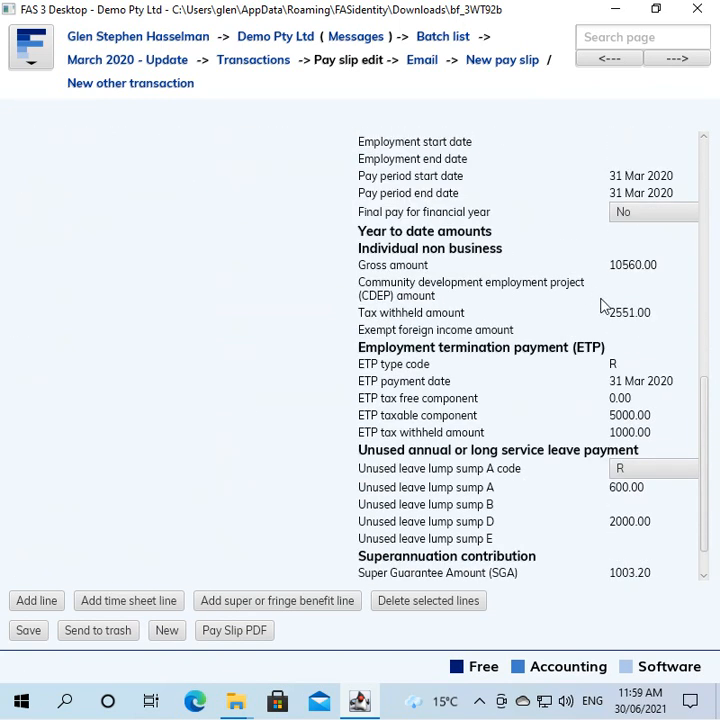
{"action": "scroll", "coordinate": [601, 513], "scroll_direction": "down", "scroll_amount": 1}
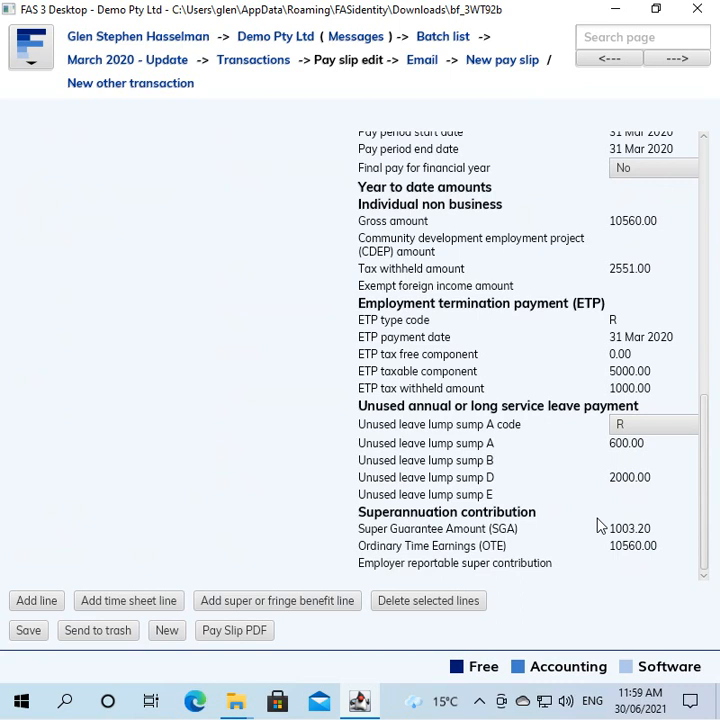
{"action": "scroll", "coordinate": [546, 430], "scroll_direction": "up", "scroll_amount": 3}
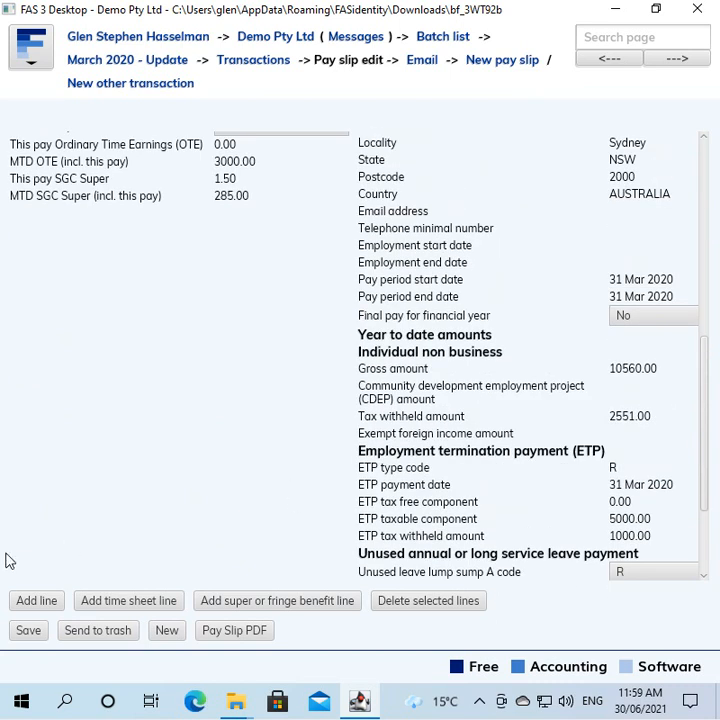
{"action": "left_click", "coordinate": [33, 628]}
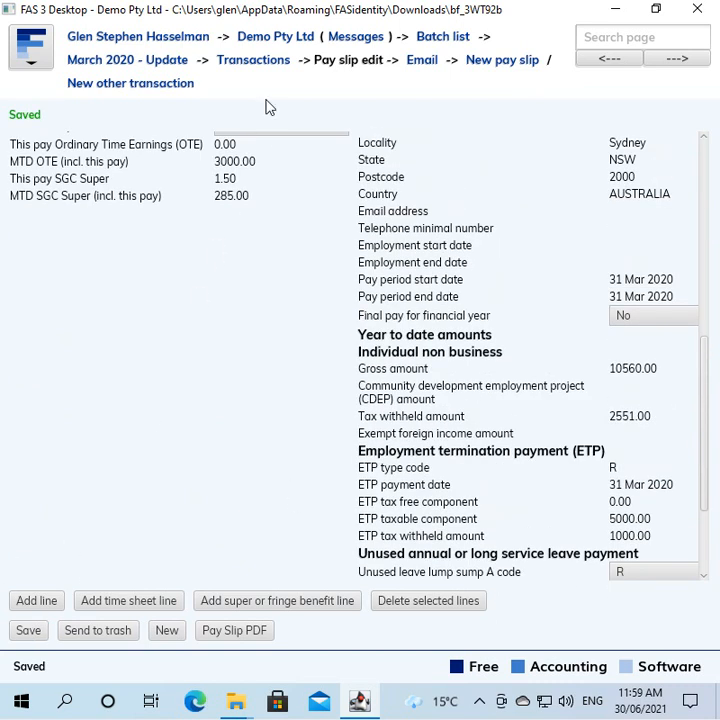
{"action": "scroll", "coordinate": [294, 334], "scroll_direction": "up", "scroll_amount": 7}
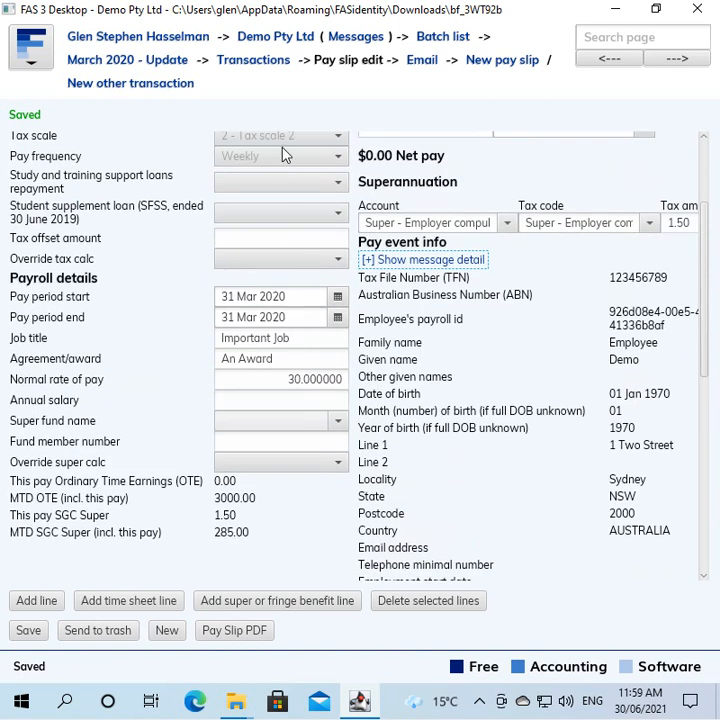
Sign the payer declaration on the Single touch payroll lodge page of the March 2020 - Update batch for an STP batch update.
{"action": "left_click", "coordinate": [268, 62]}
{"action": "left_click", "coordinate": [390, 84]}
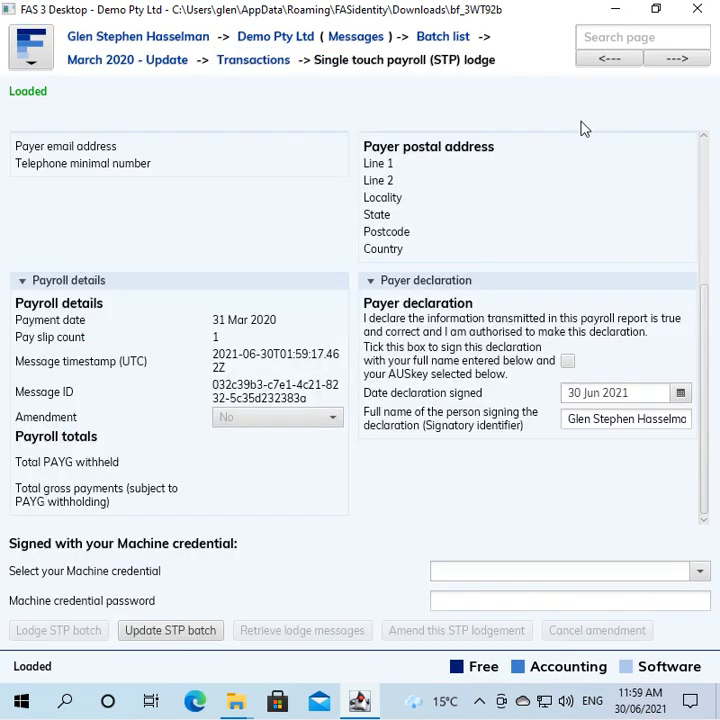
{"action": "left_click", "coordinate": [567, 361]}
{"action": "left_click", "coordinate": [489, 571]}
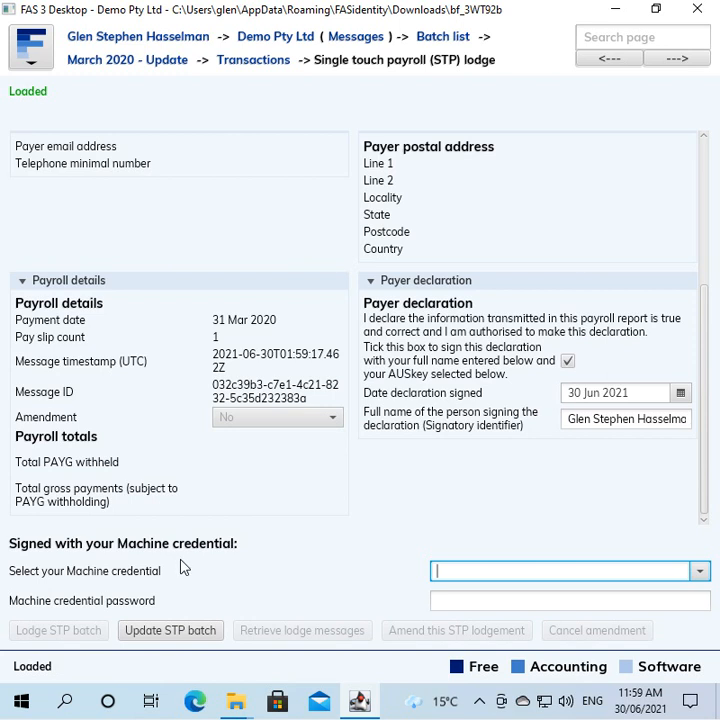
{"action": "left_click", "coordinate": [188, 632]}
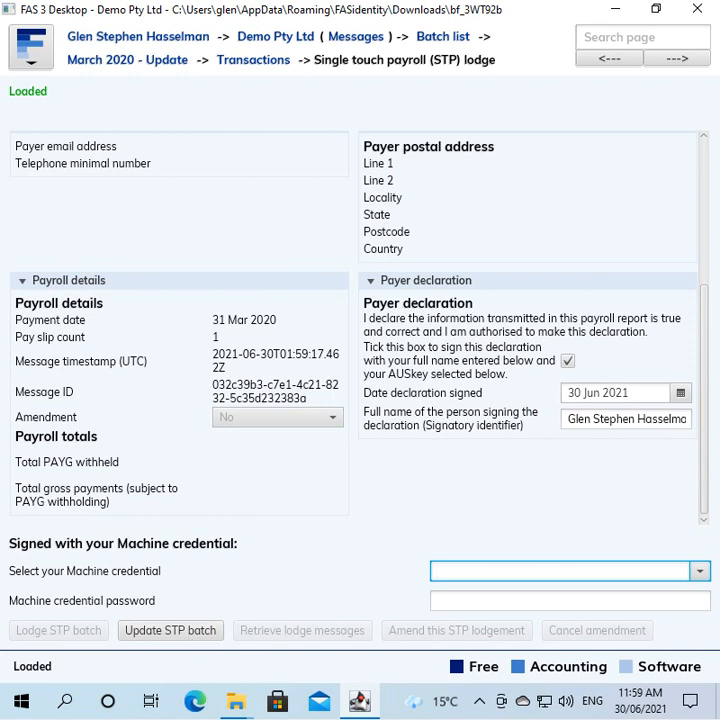